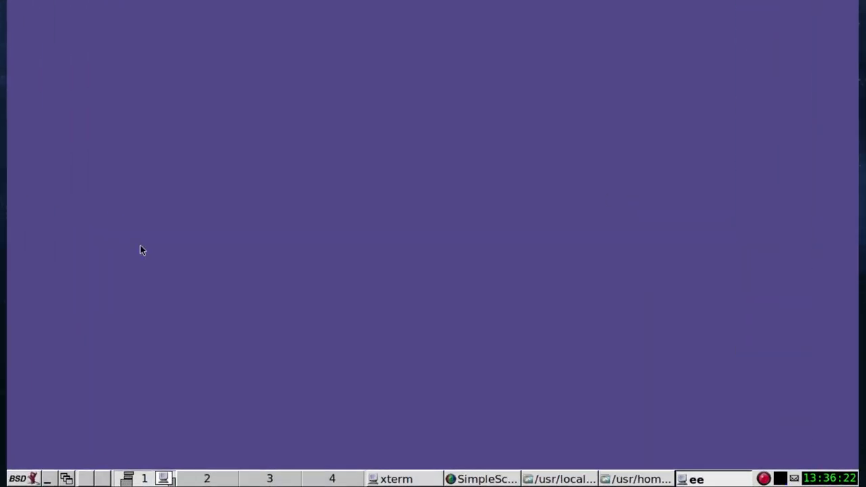
- Glance at the favourites and desktop menus, then bring up the run box with 'firef' typed
left_click(22, 481)
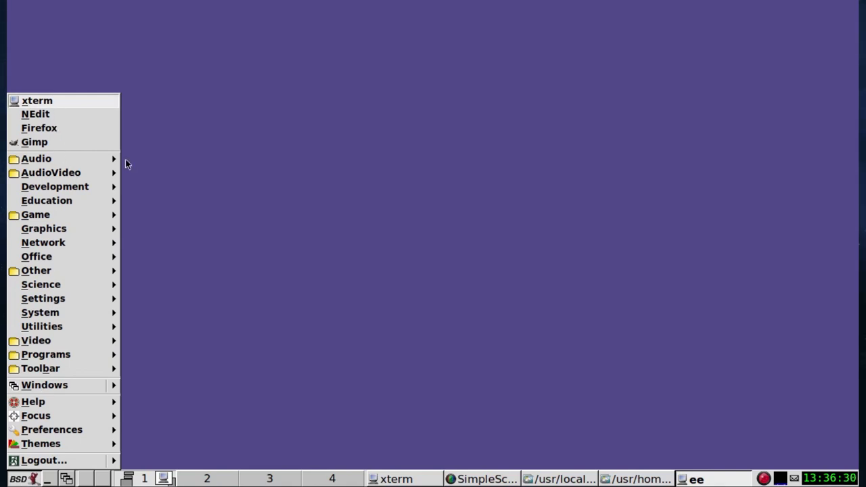
left_click(144, 144)
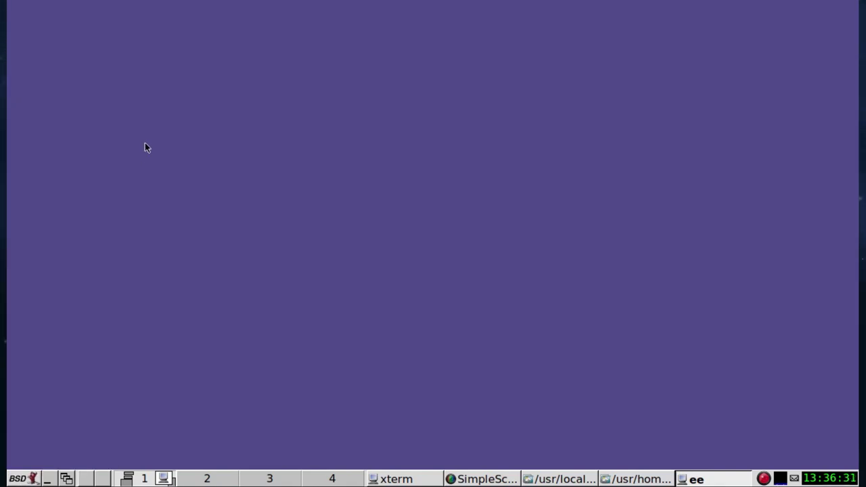
right_click(57, 20)
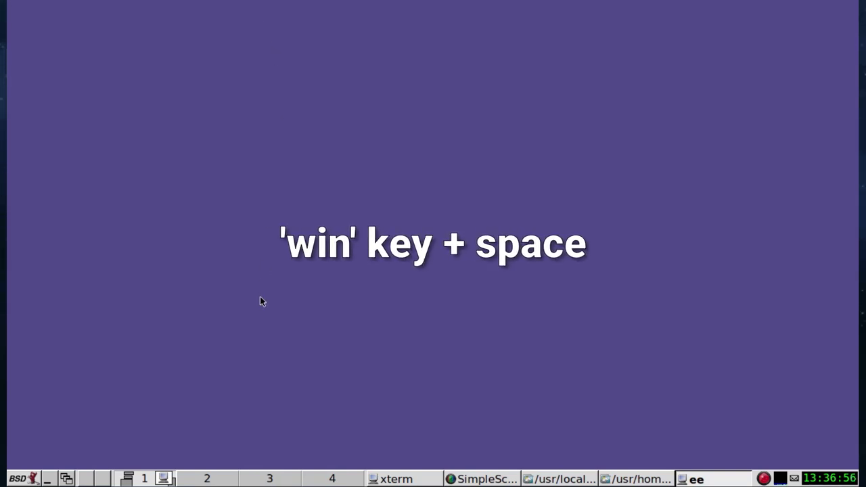
key("super+space")
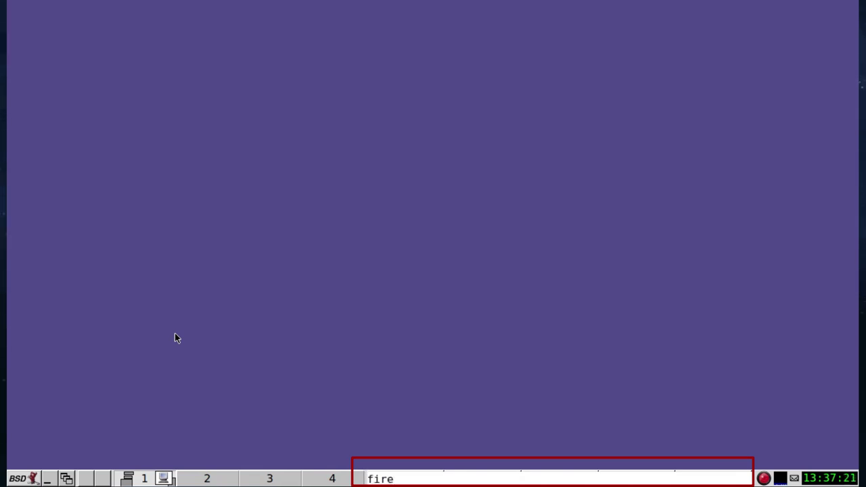
type("ref")
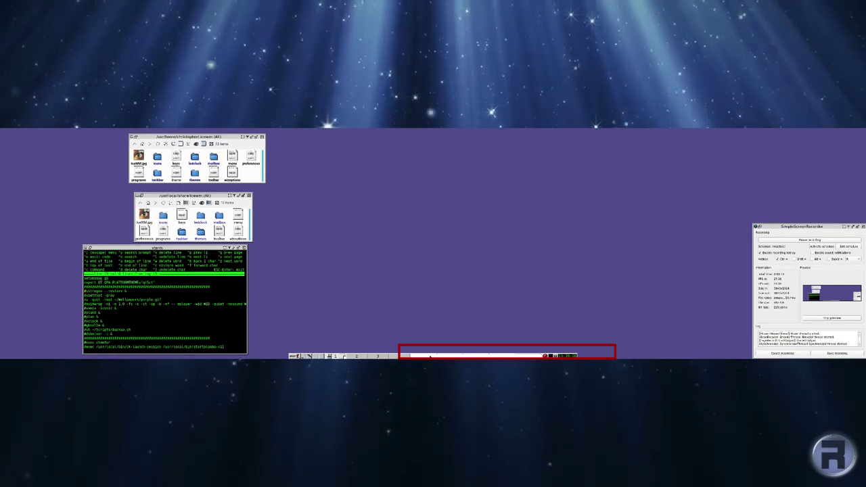
- Launch the browser from the run box ('links' typed), then close the Firefox window with Ctrl+Q
type("links")
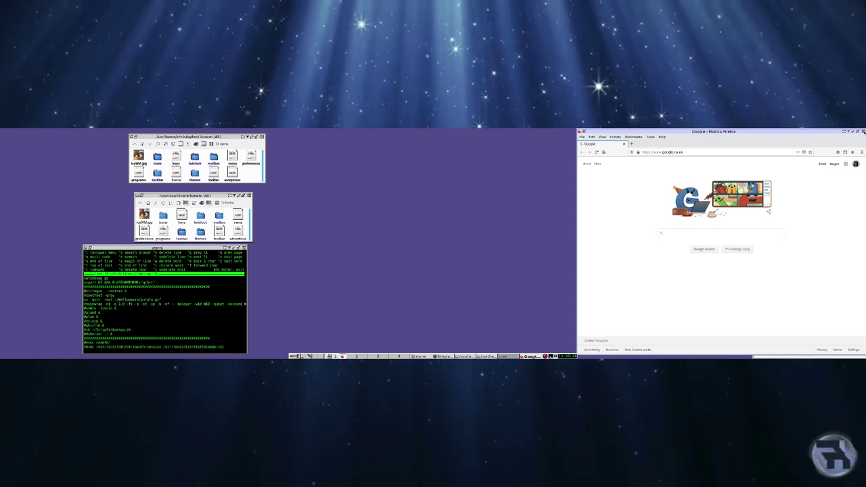
key("ctrl+q")
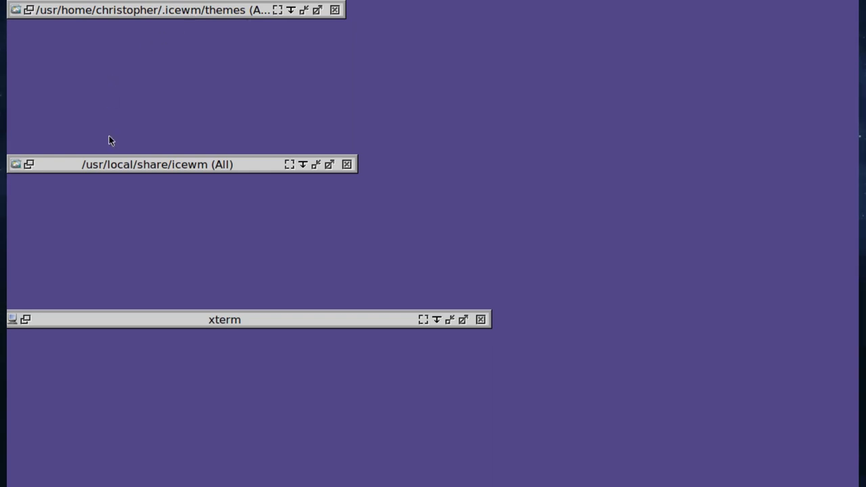
- Unroll the themes folder, go up to .icewm and open the theme file as text
double_click(141, 15)
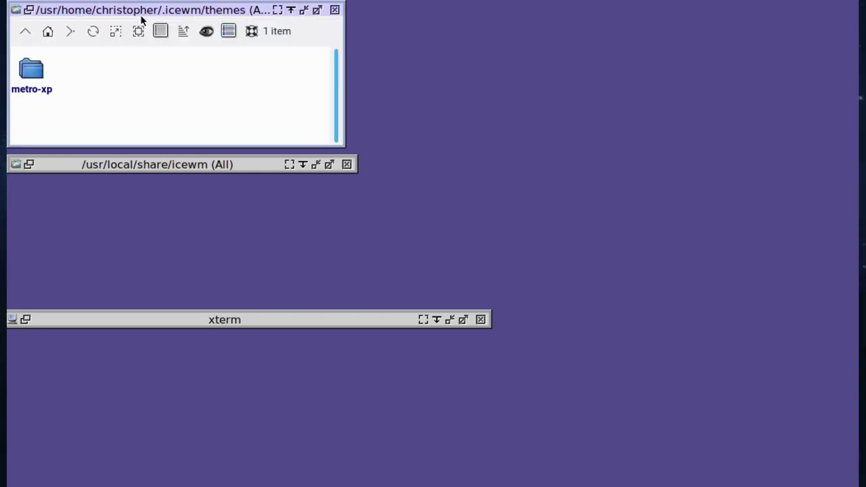
left_click(24, 32)
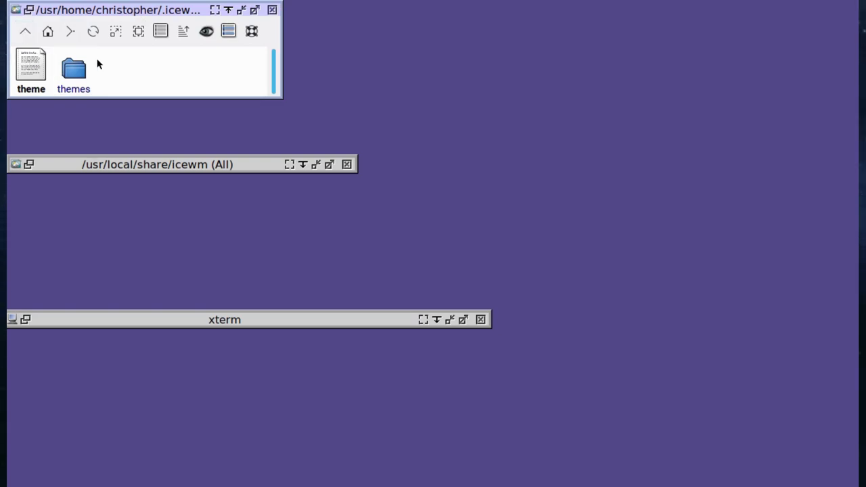
right_click(28, 70)
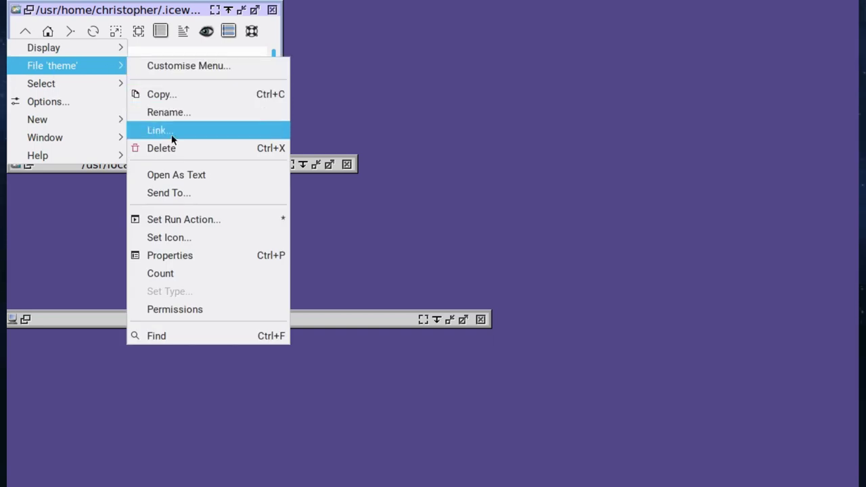
left_click(188, 174)
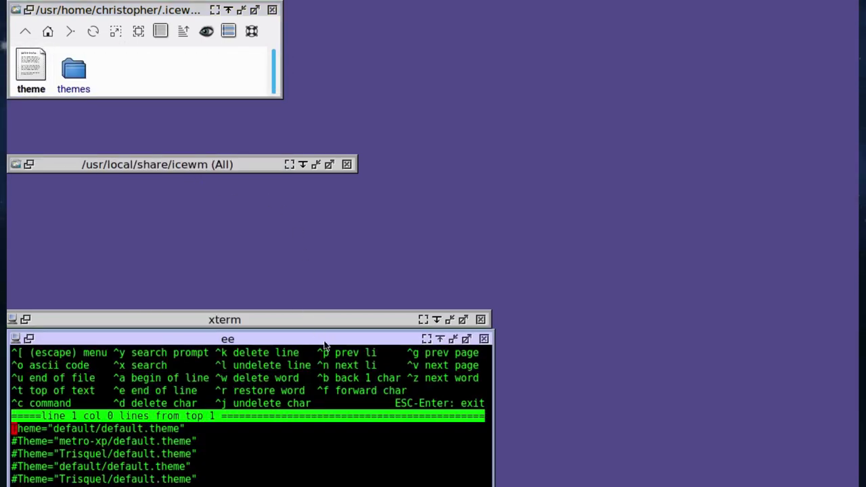
- Move the ee window up, look over the theme file's lines, then exit without changes
left_click_drag(325, 345, 390, 86)
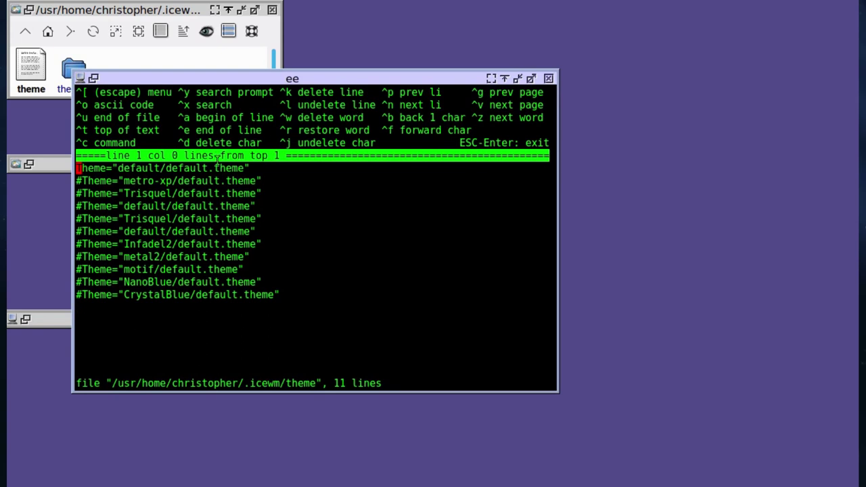
key("Down")
key("Up")
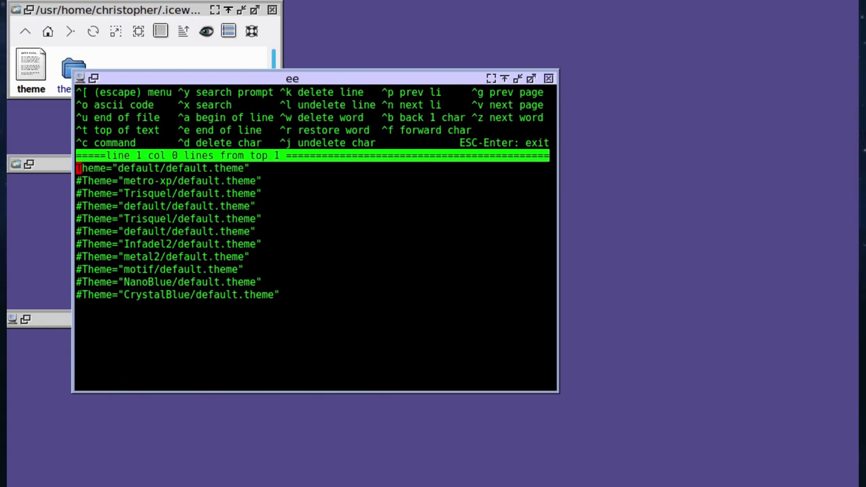
key("Escape")
key("Return")
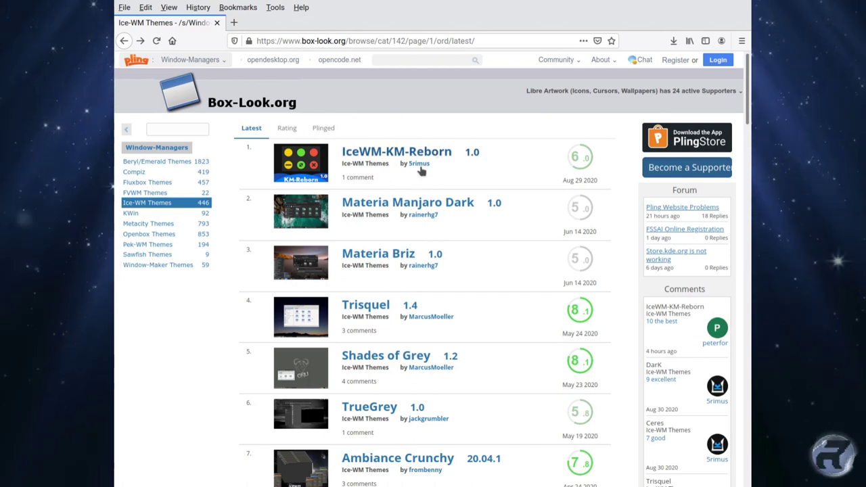
- View the Trisquel theme page and its downloadable archive in the Download dropdown
left_click(357, 306)
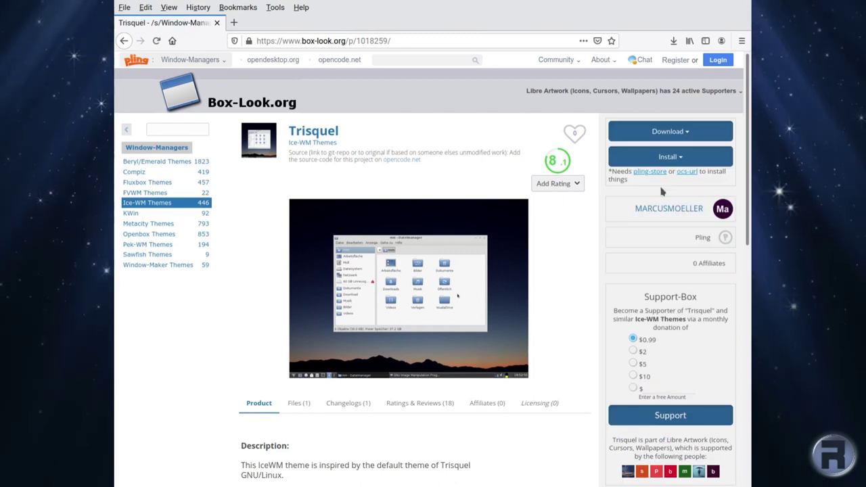
scroll(433, 271, "down", 4)
scroll(745, 182, "down", 3)
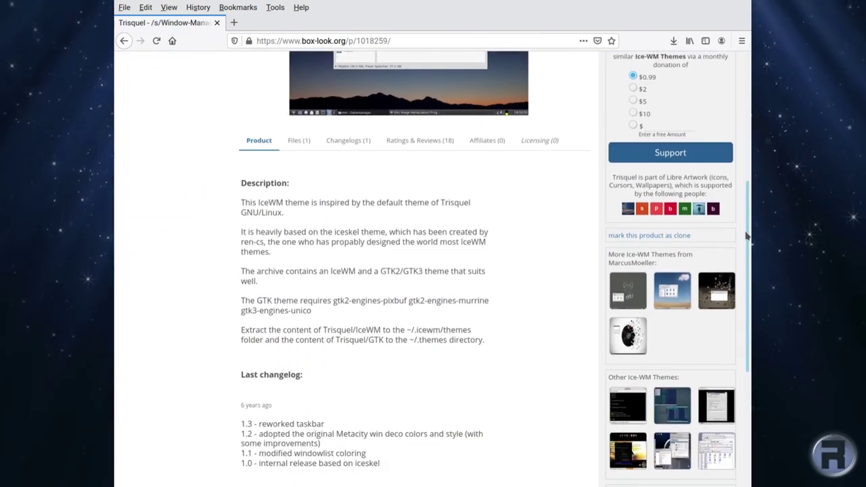
scroll(735, 184, "up", 7)
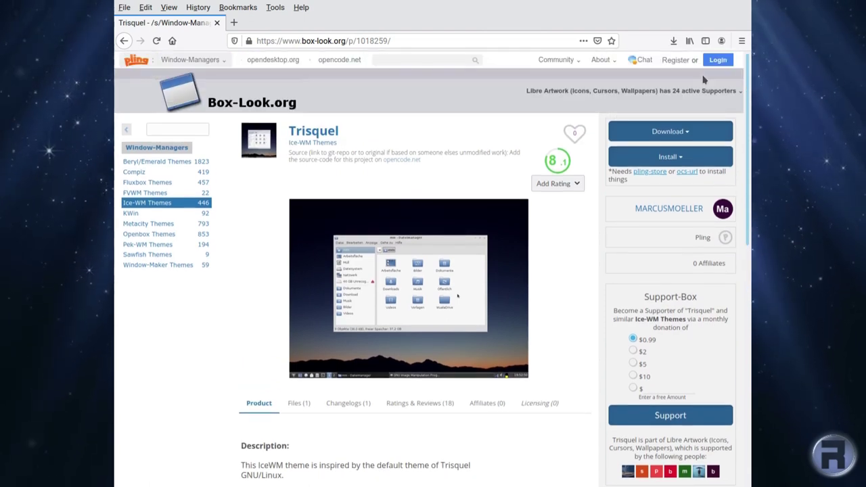
left_click(660, 132)
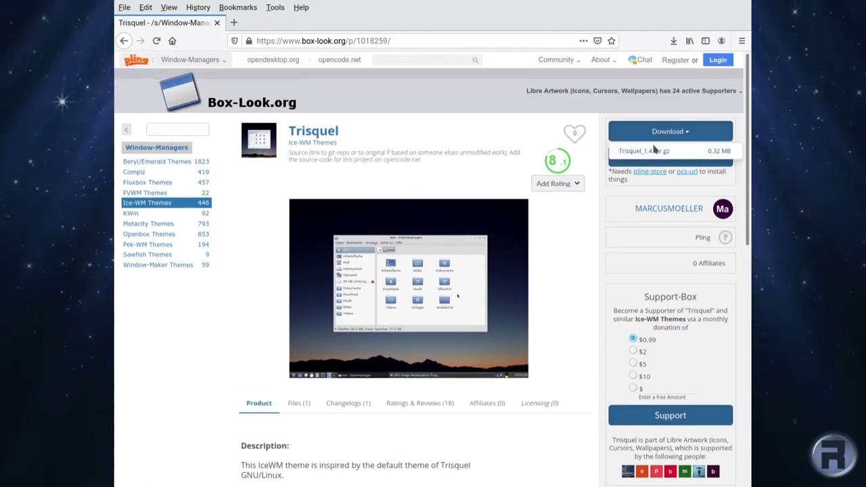
- Go back to the Ice-WM Themes list and move on to its page 2
left_click(124, 41)
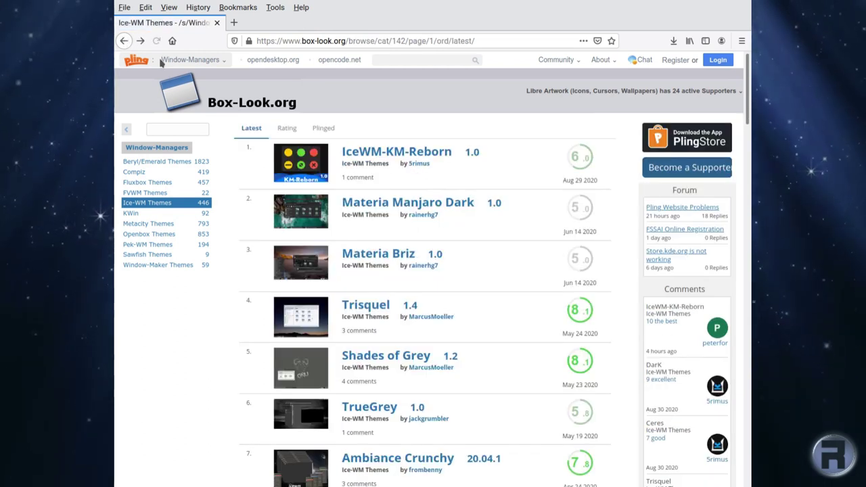
scroll(402, 365, "down", 5)
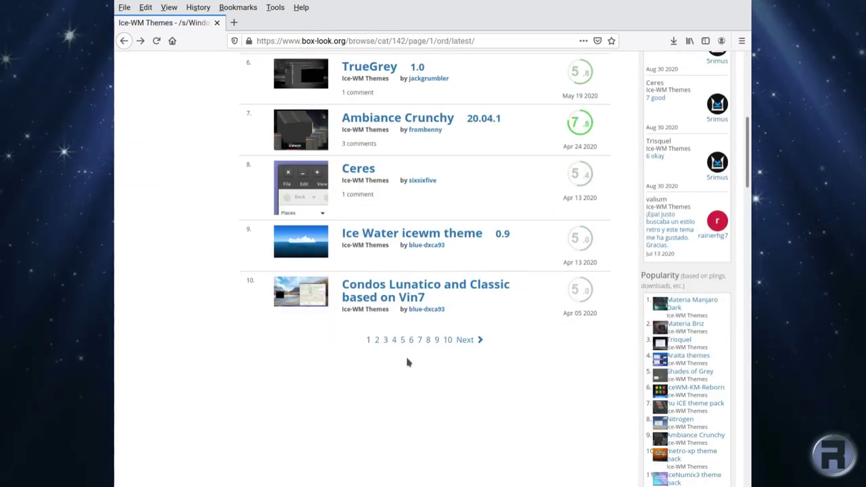
left_click(465, 341)
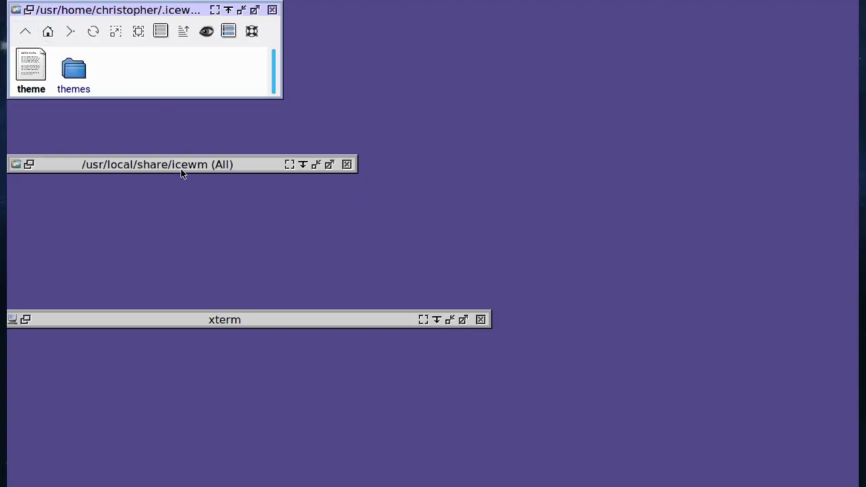
- Unroll the /usr/local/share/icewm window and drag its default files into .icewm
double_click(181, 166)
left_click_drag(180, 166, 183, 119)
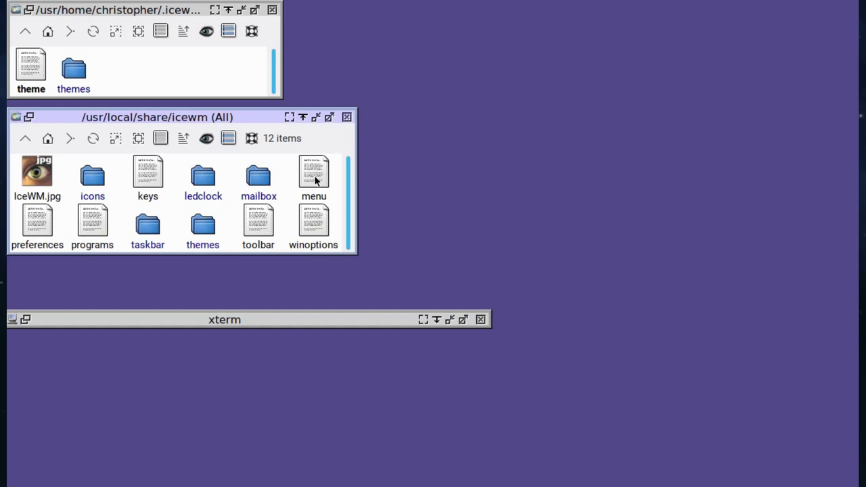
left_click_drag(315, 179, 286, 162)
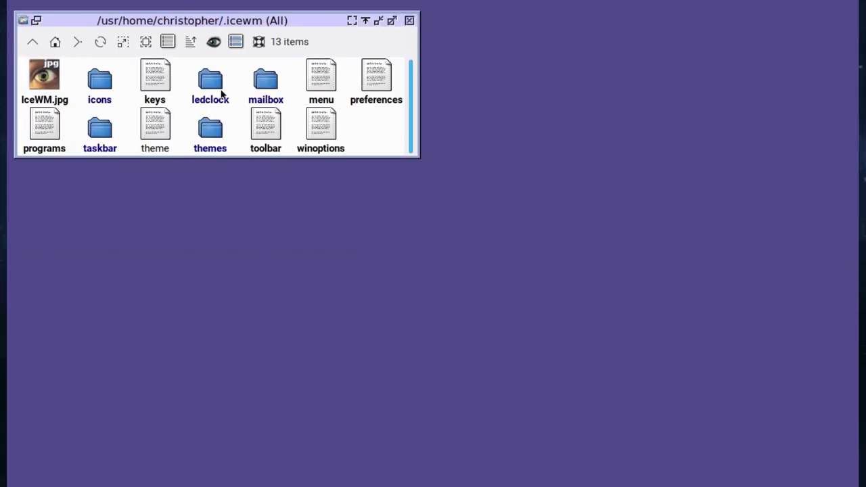
- Open the menu file as text and read down to the includeprog line
right_click(325, 78)
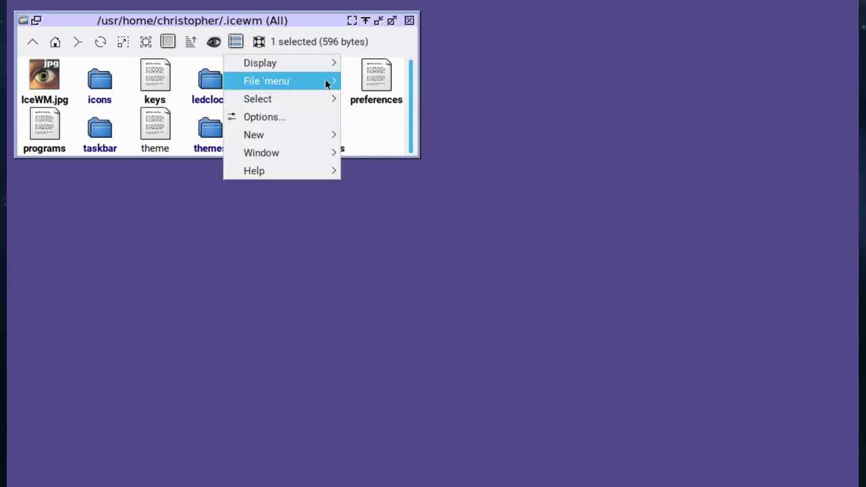
mouse_move(324, 79)
left_click(380, 188)
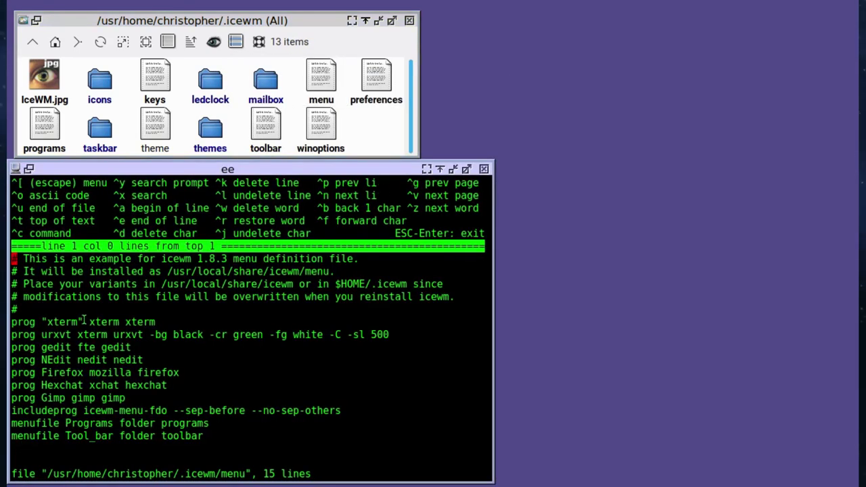
key("Down")
key("Down")
key("Down")
key("Down")
key("Down")
key("Down")
key("Down")
key("Down")
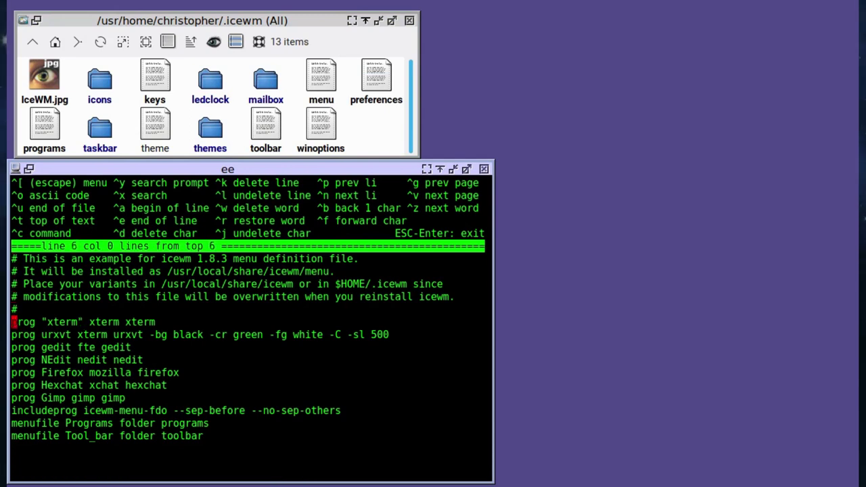
key("Down")
key("Down")
key("Down")
key("Down")
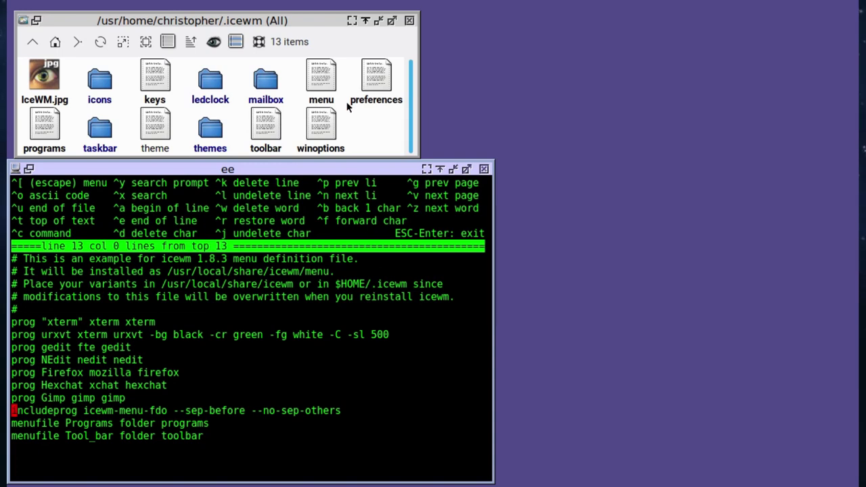
- Open the toolbar file as text and place its editor over the menu editor
right_click(266, 153)
mouse_move(257, 131)
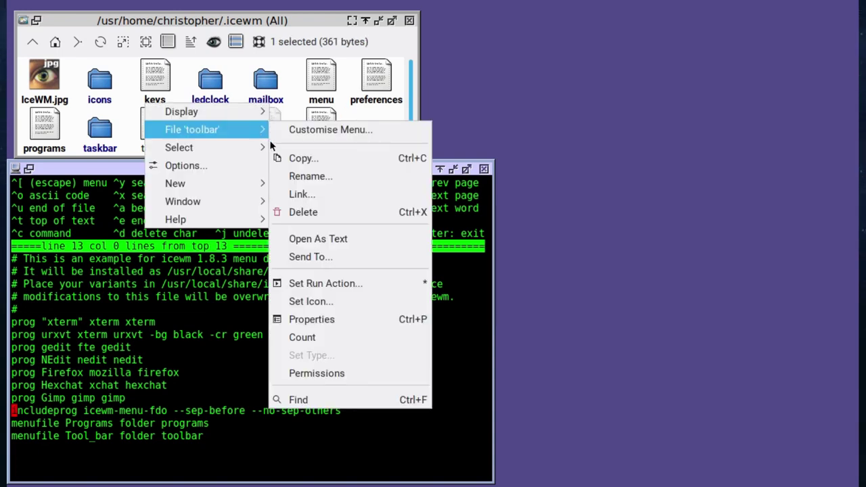
left_click(301, 231)
left_click_drag(492, 352, 225, 295)
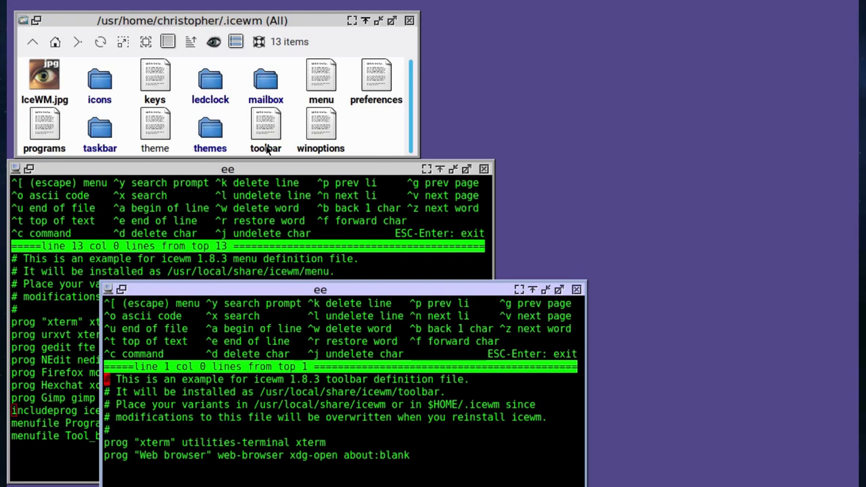
- Open the preferences file as text and page down through its settings
right_click(375, 67)
mouse_move(376, 67)
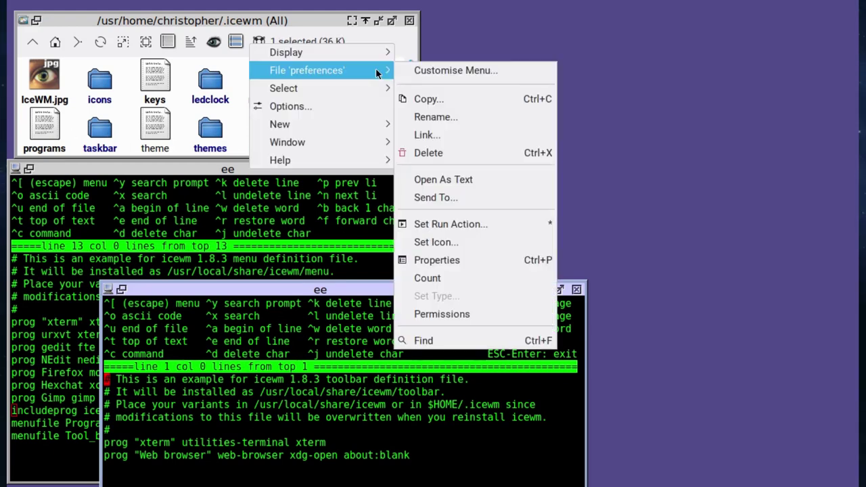
left_click(439, 179)
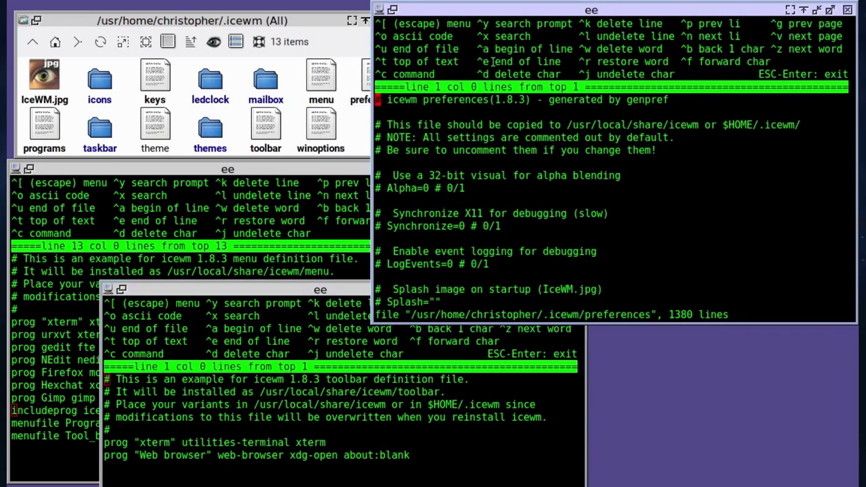
left_click_drag(497, 13, 305, 203)
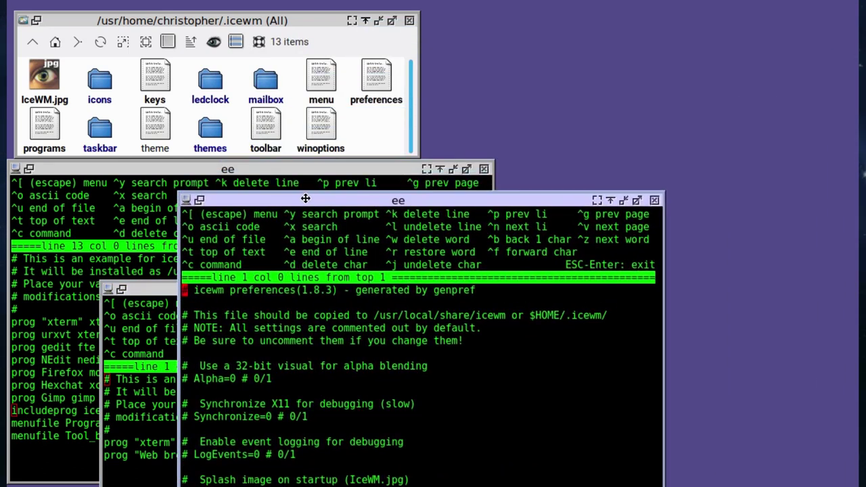
key("Down")
key("Down")
key("Down")
key("Down")
key("Down")
key("Down")
key("Down")
key("Down")
key("Down")
key("Down")
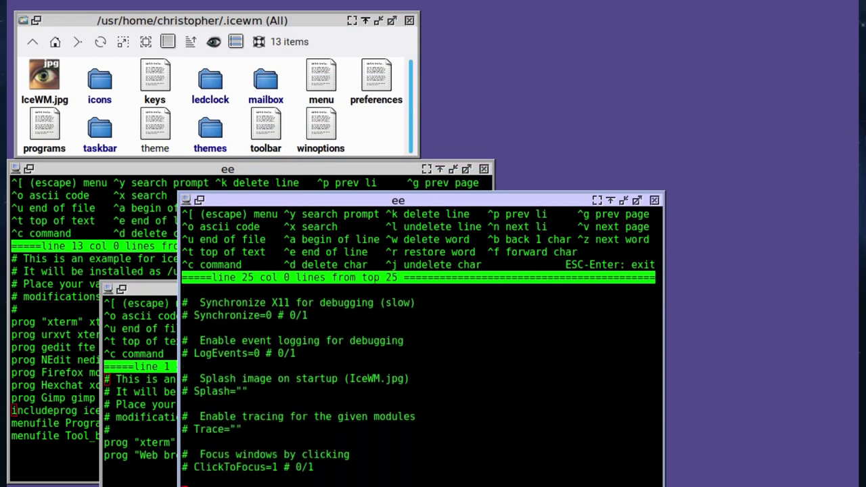
key("Down")
key("Down")
key("Down")
key("Down")
key("Down")
key("Down")
key("Down")
key("Down")
key("Down")
key("Down")
key("Down")
key("Down")
key("Down")
key("Down")
key("Down")
key("Down")
key("Down")
key("Down")
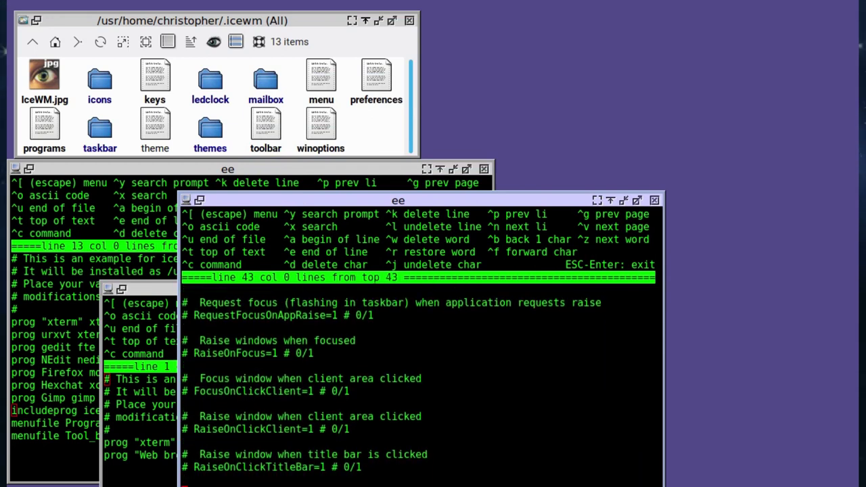
key("Down")
key("Down")
key("Down")
key("Down")
key("Down")
key("Down")
key("Down")
key("Down")
key("Down")
key("Down")
key("Down")
key("Down")
key("Down")
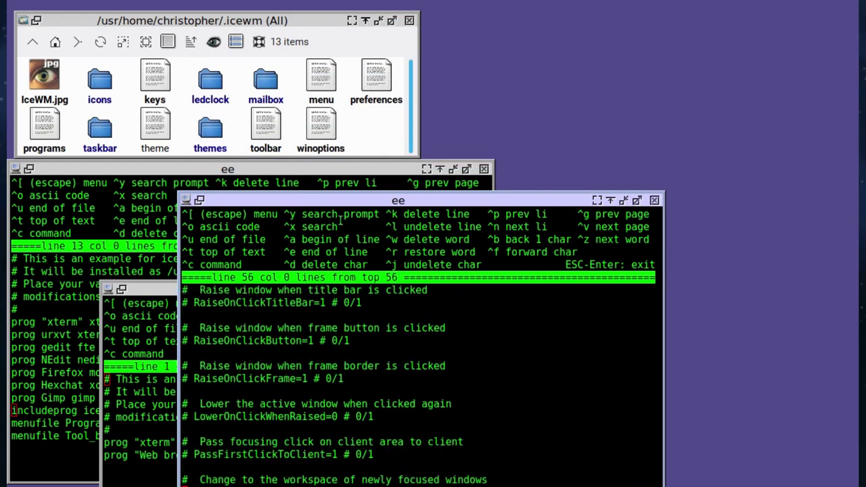
key("Down")
key("Down")
key("Down")
key("Down")
key("Down")
key("Down")
key("Down")
key("Down")
key("Down")
key("Down")
key("Down")
key("Down")
key("Down")
key("Down")
key("Down")
key("Down")
key("Down")
key("Down")
key("Down")
key("Down")
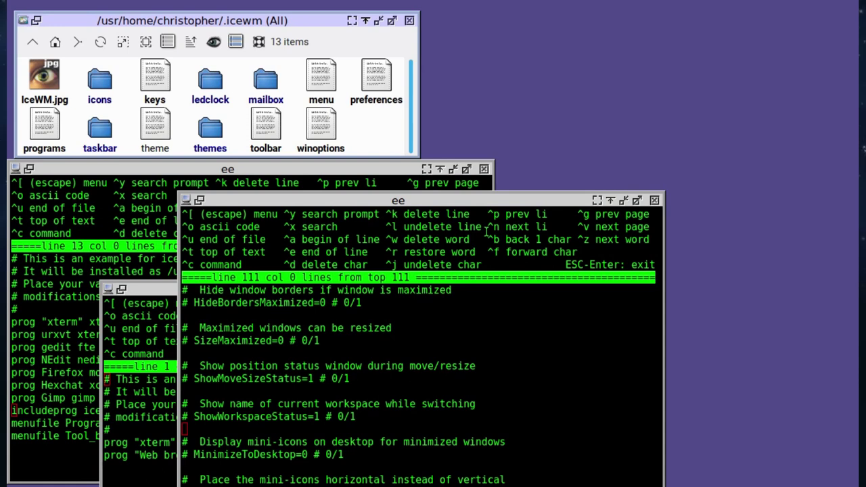
- Exit the preferences, toolbar and menu editors without saving changes
key("Escape")
key("Return")
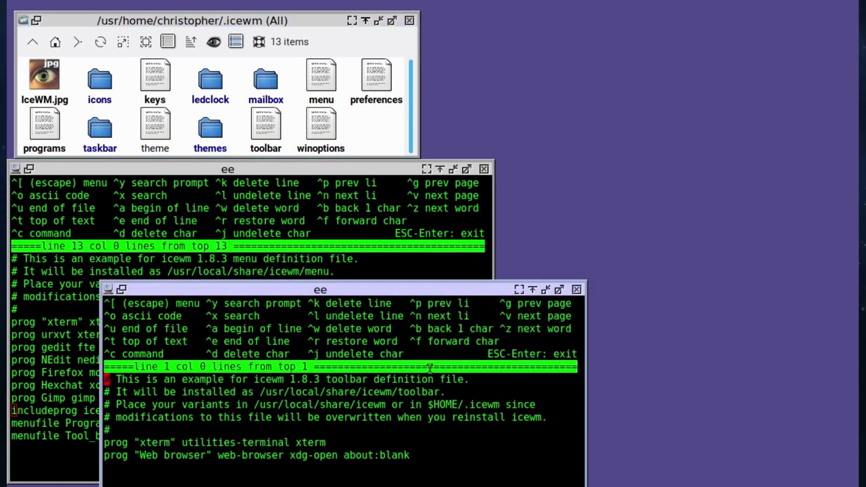
key("Escape")
key("Return")
key("Escape")
key("Return")
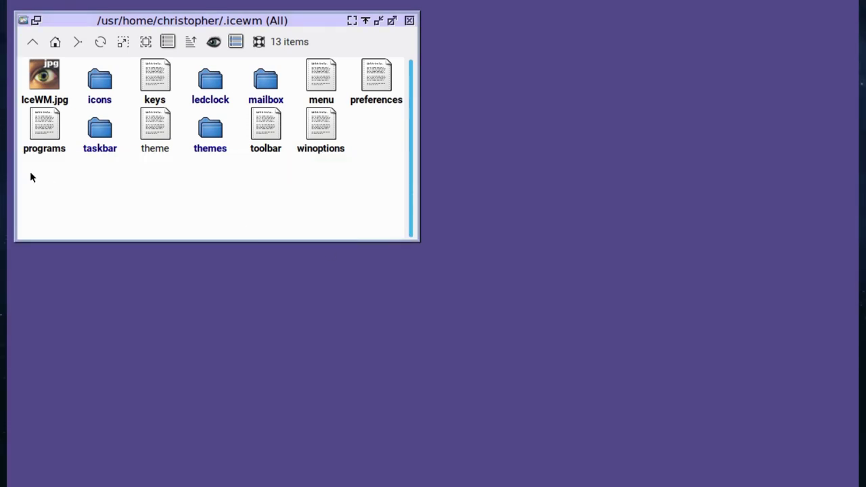
- Add a blank file via New > Blank file in .icewm and name it 'startup'
right_click(30, 171)
mouse_move(52, 226)
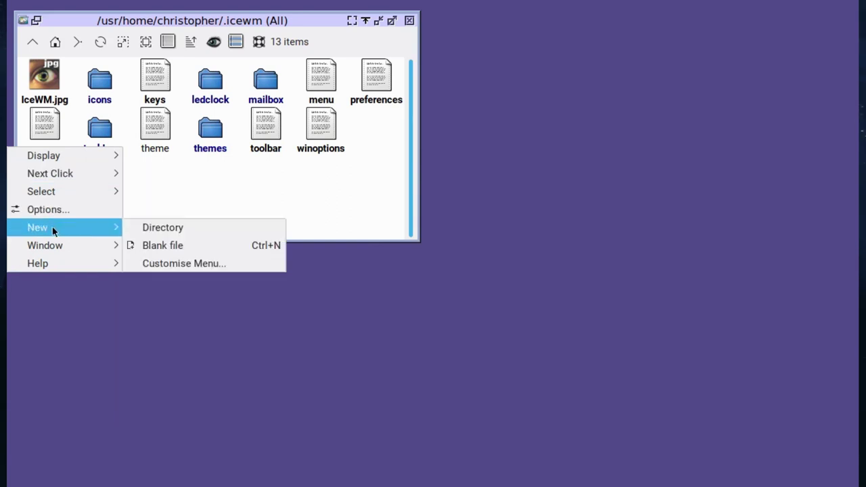
left_click(168, 251)
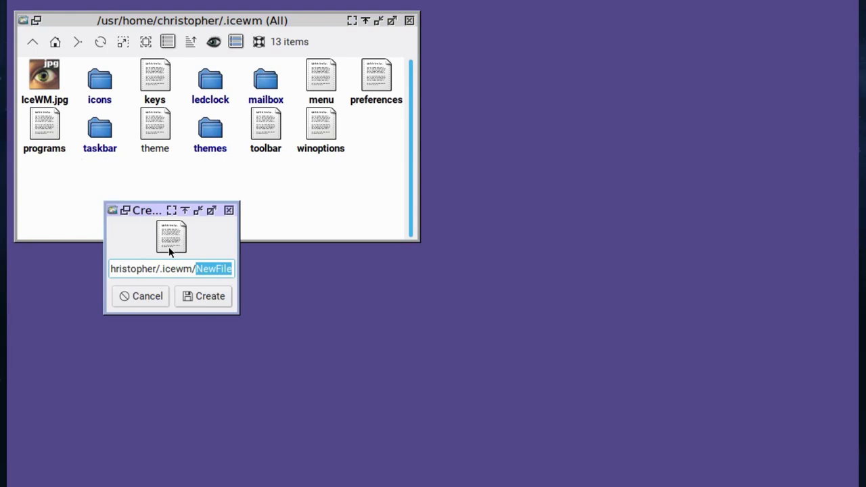
type("start")
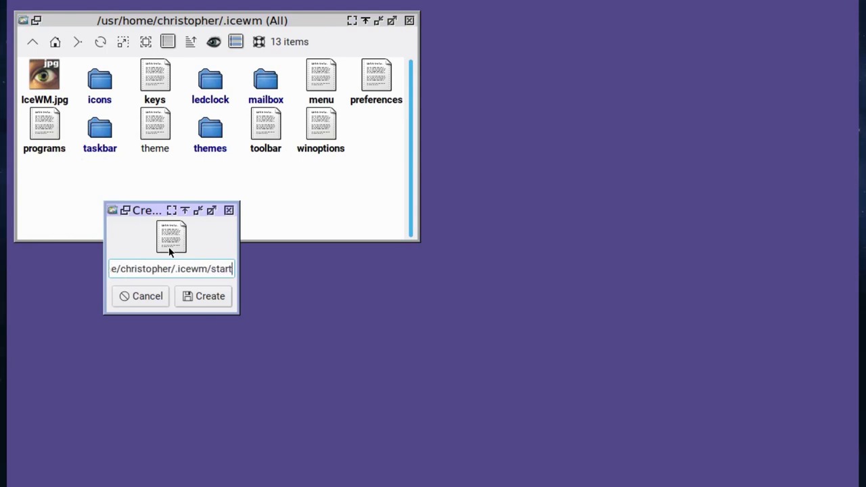
type("up")
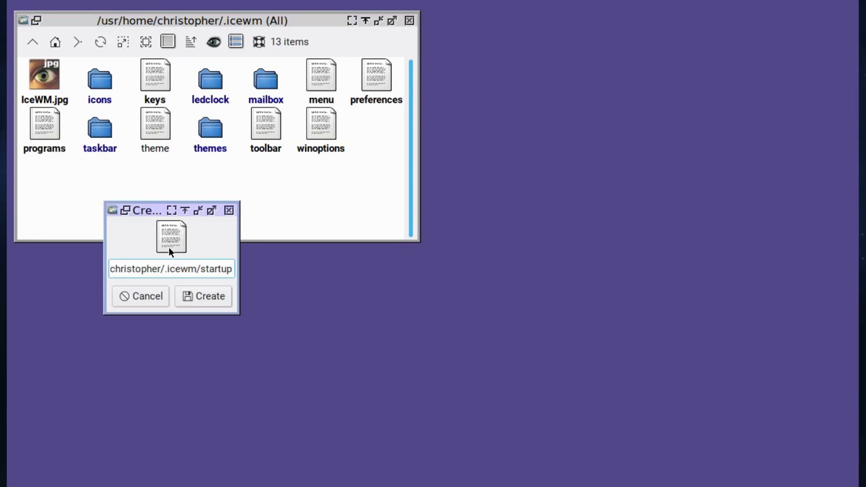
key("Return")
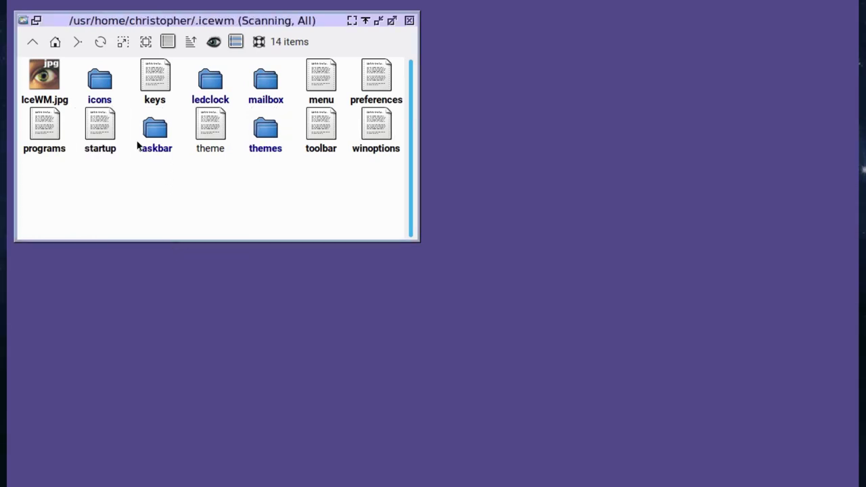
right_click(100, 125)
mouse_move(95, 128)
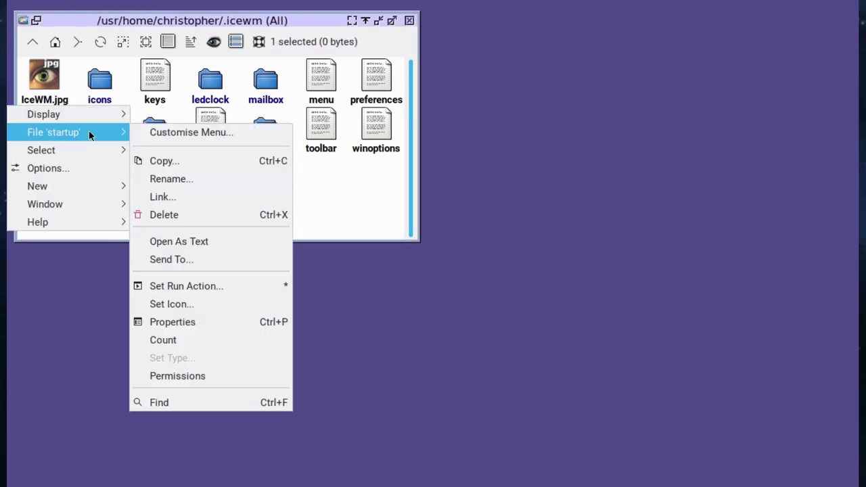
- Tick Owner Exec in startup's Properties so its owner can run it
left_click(180, 322)
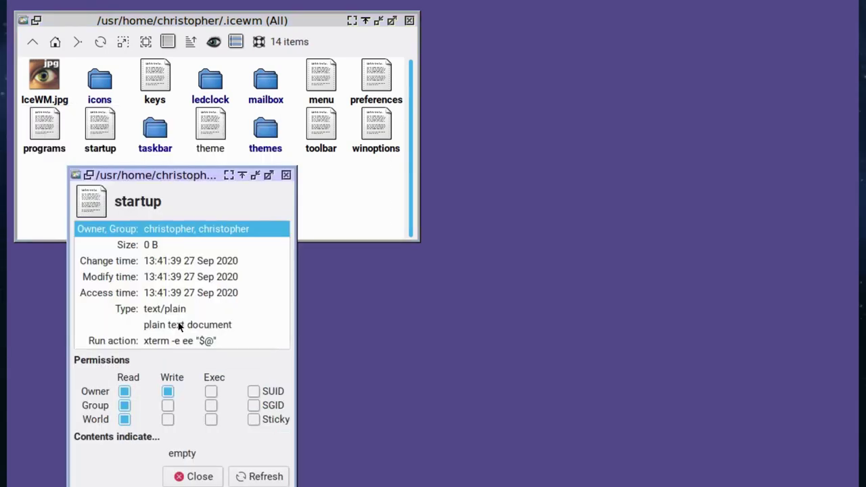
left_click(212, 396)
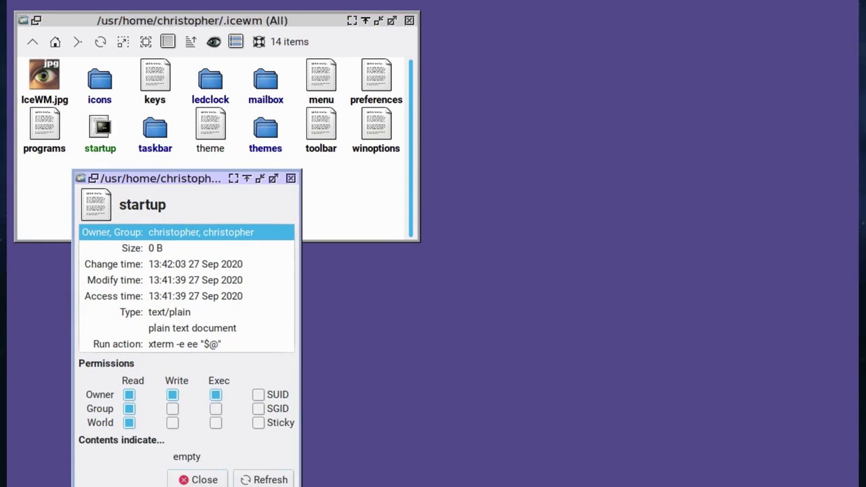
left_click(203, 480)
right_click(171, 292)
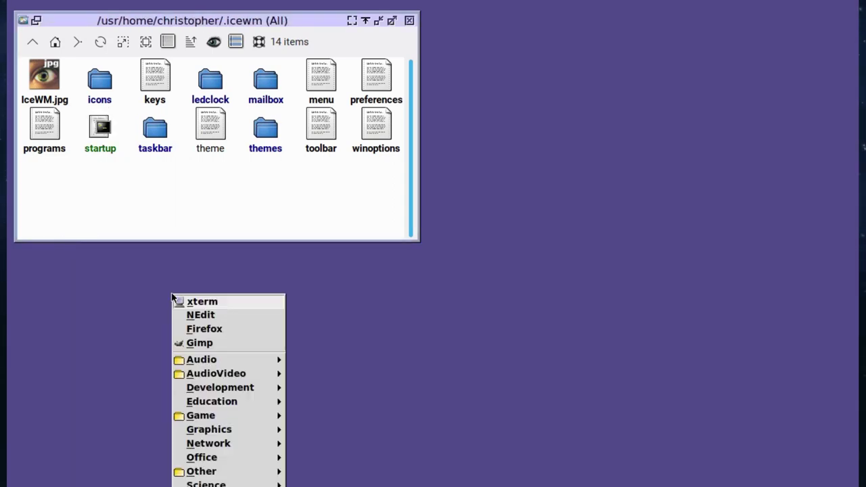
- Start a new xterm from the IceWM desktop menu
left_click(165, 274)
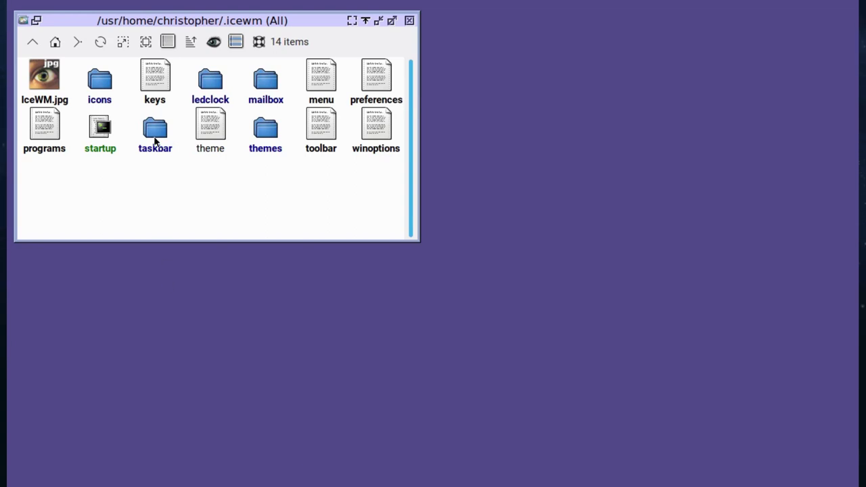
right_click(156, 288)
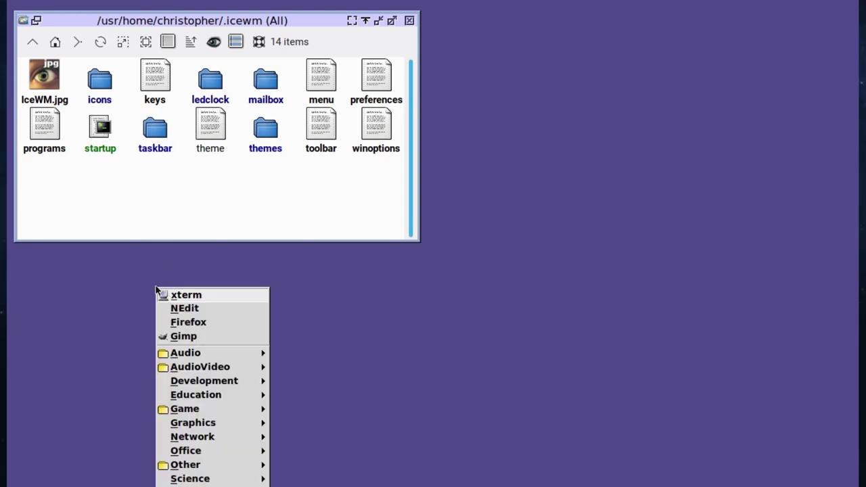
left_click(174, 297)
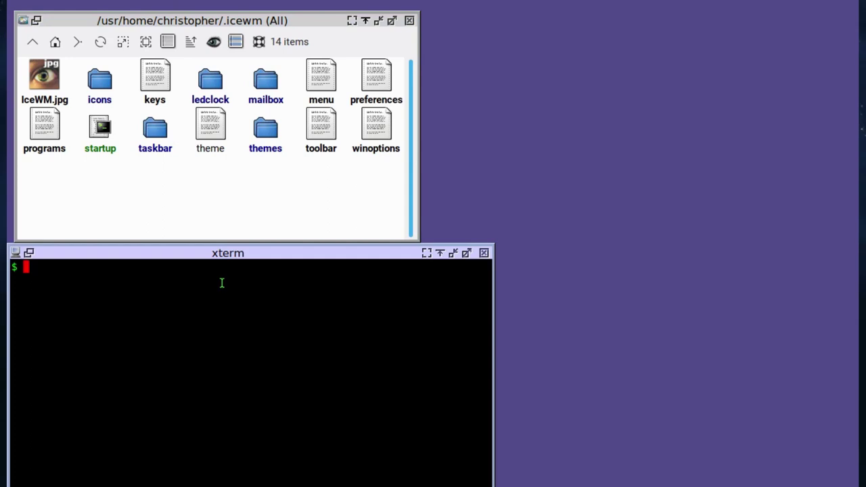
- Run 'cd .icewm' and 'chmod +x startup', then begin typing 'edit startup'
type("cd .")
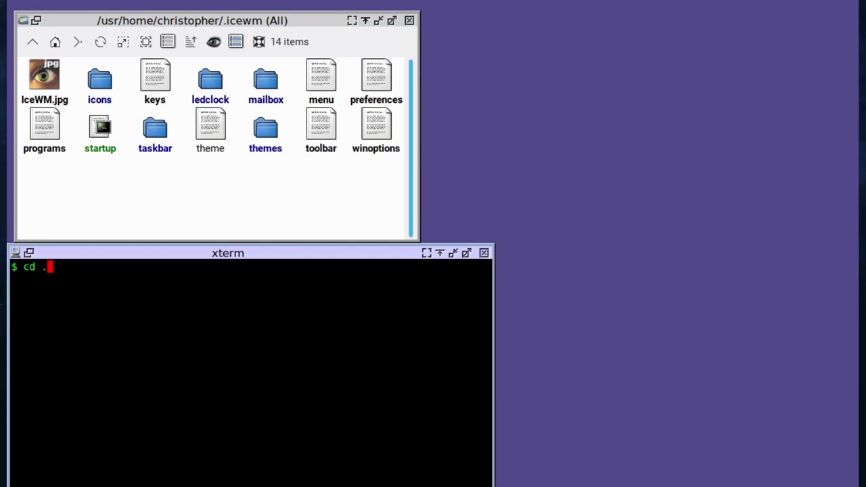
type("icewm")
key("Return")
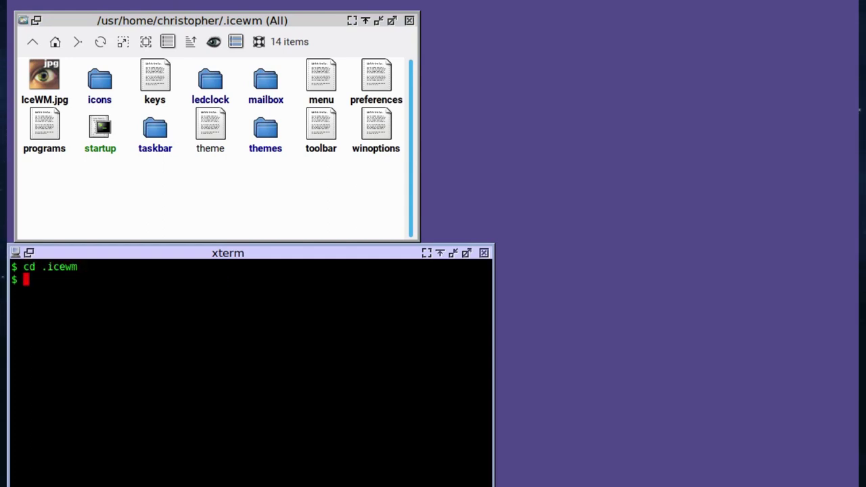
type("chmod")
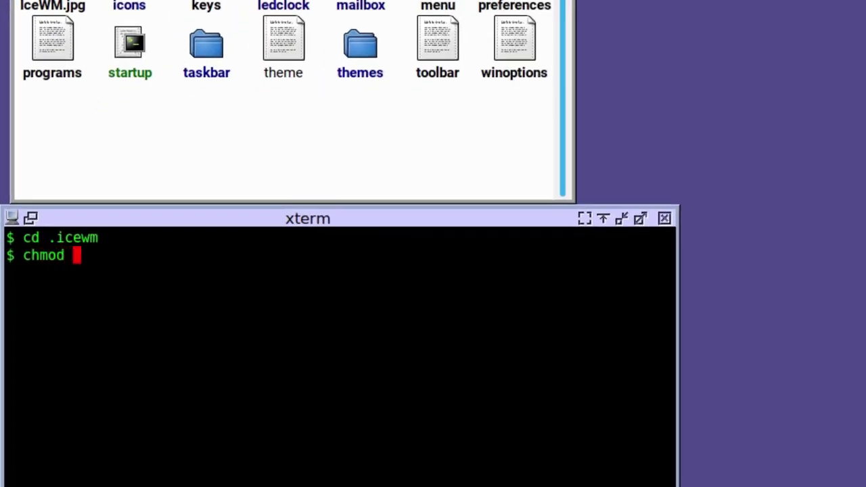
type(" +x")
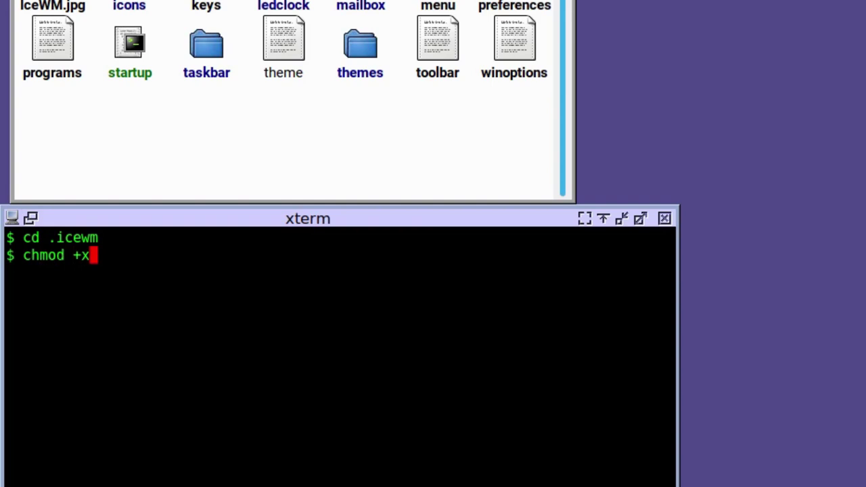
type(" startup")
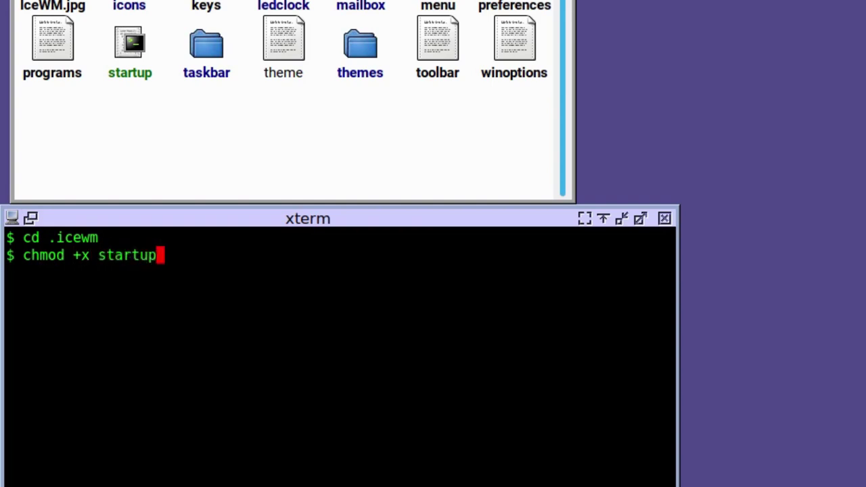
key("Return")
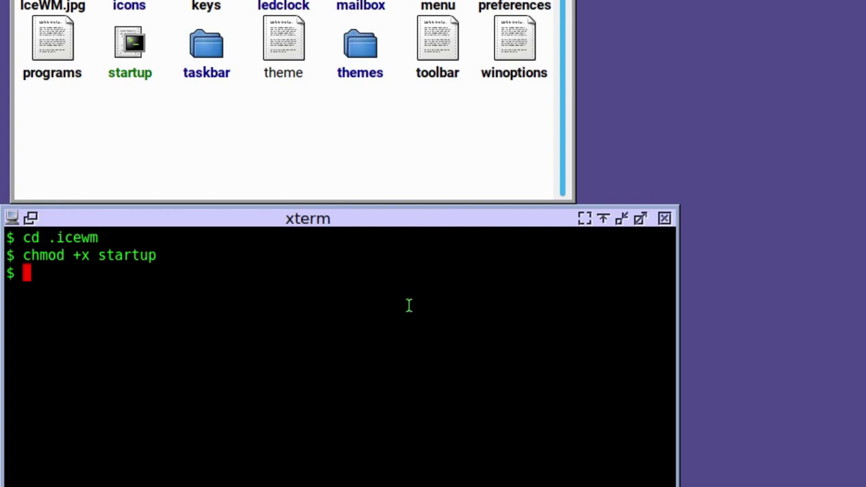
type("edit sta")
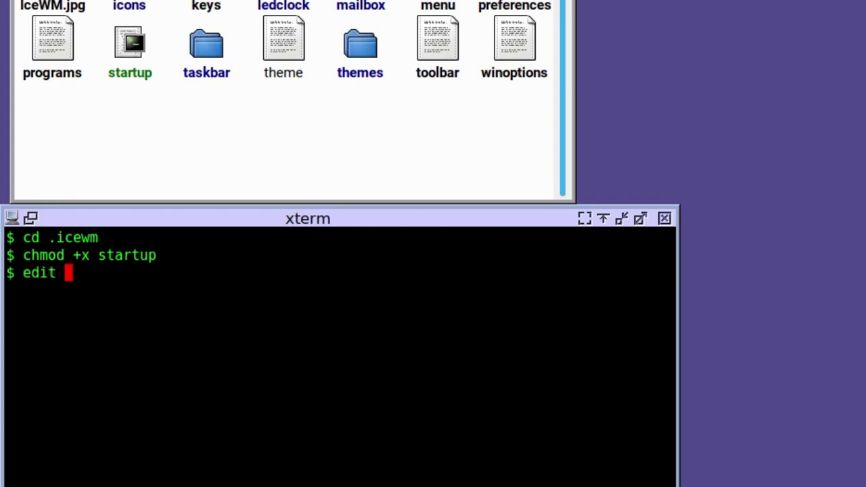
type("rtup")
- Open startup in ee, write '#!/bin/sh', 'sleep 1 &&', 'redshift &' on separate lines, and save
key("Return")
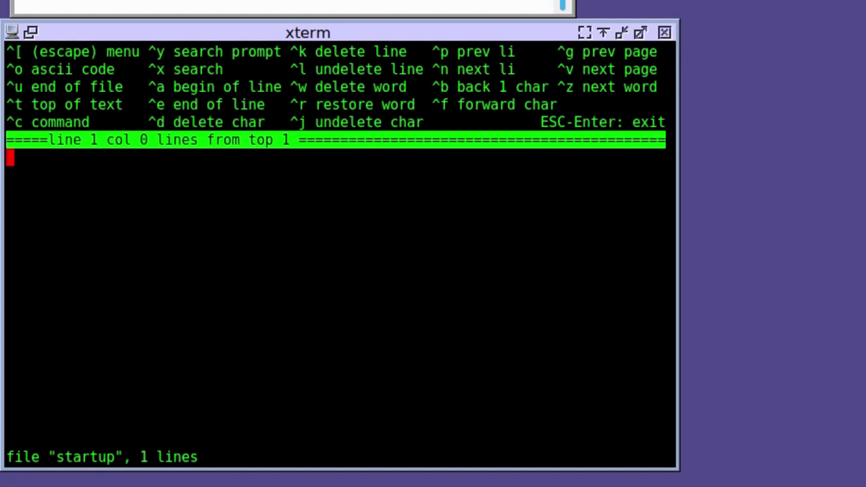
type("#!")
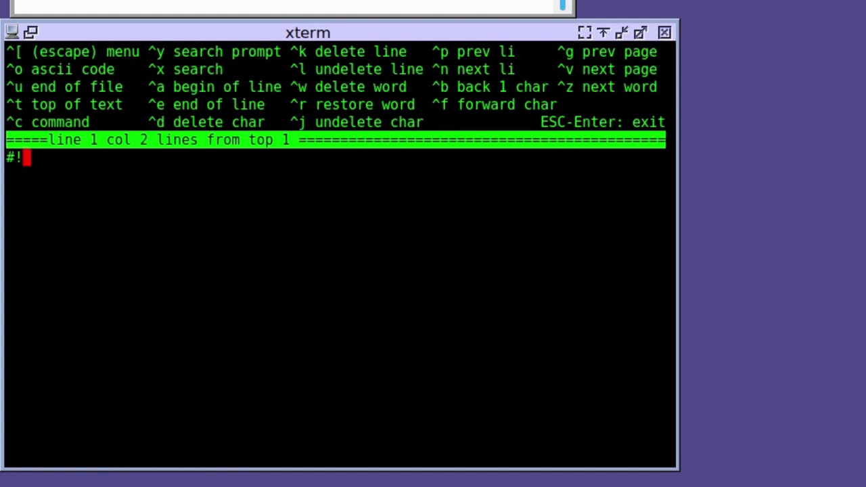
type("/b")
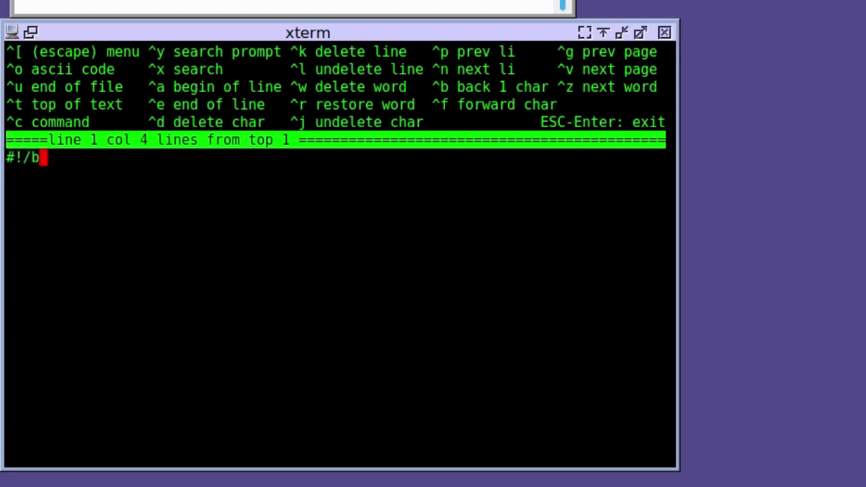
type("in/sh")
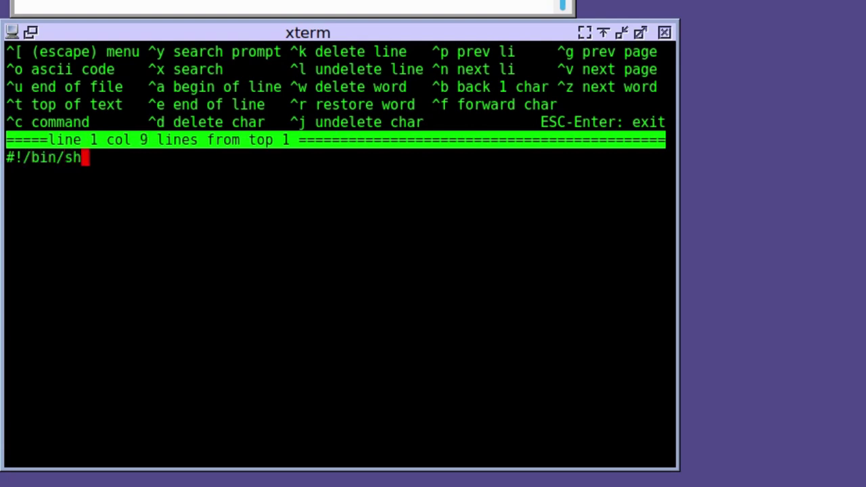
key("Return")
type("sleep")
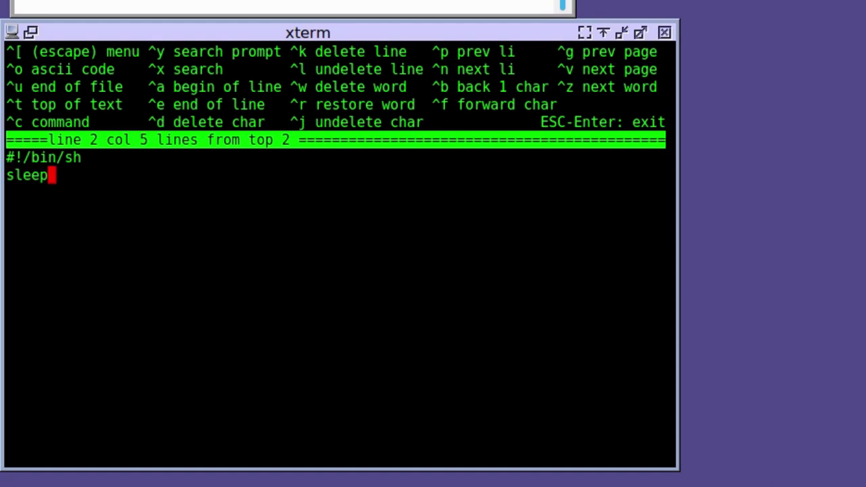
type(" 1 &&")
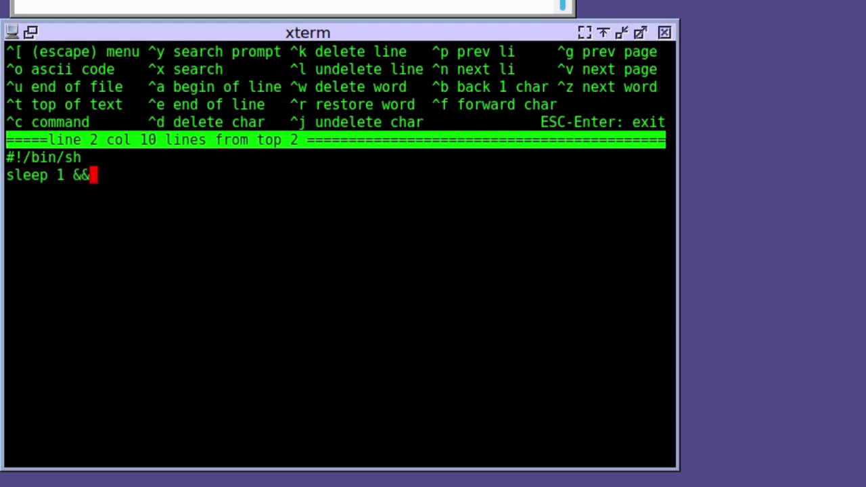
key("Return")
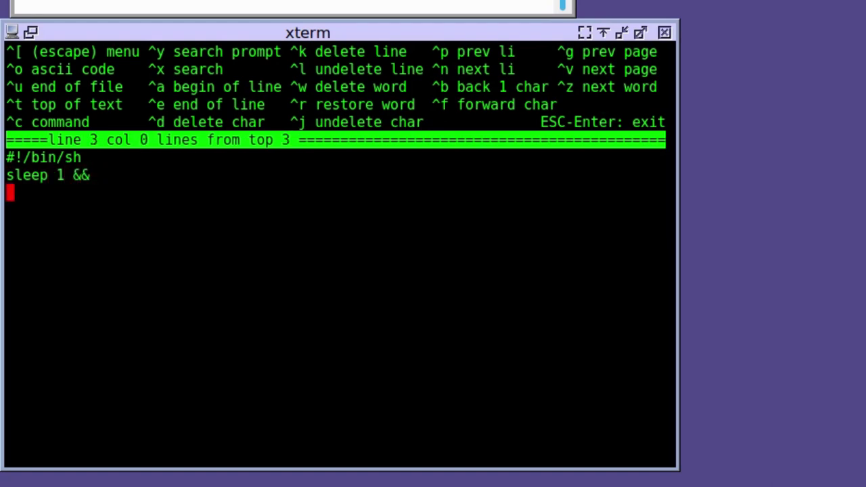
type("redshi")
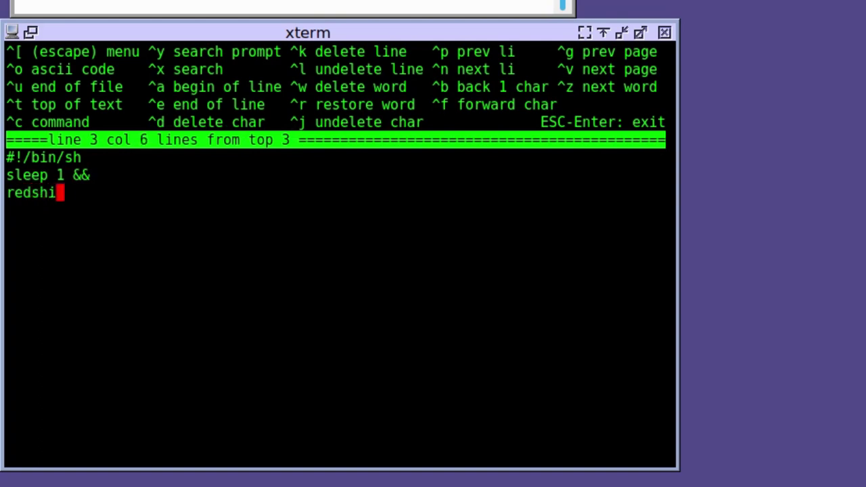
type("ft &")
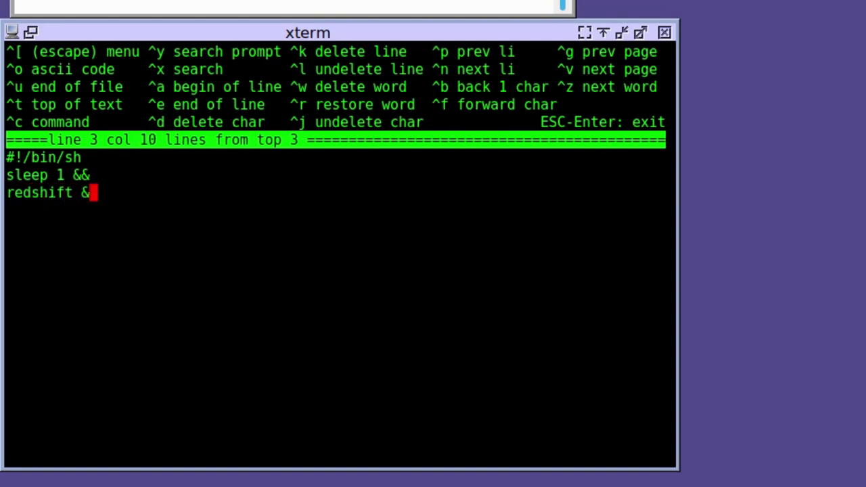
key("Return")
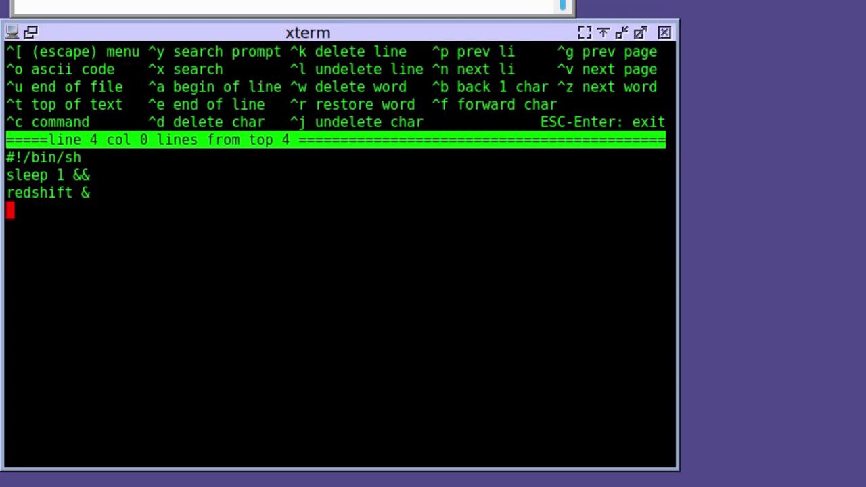
key("Escape")
key("Return")
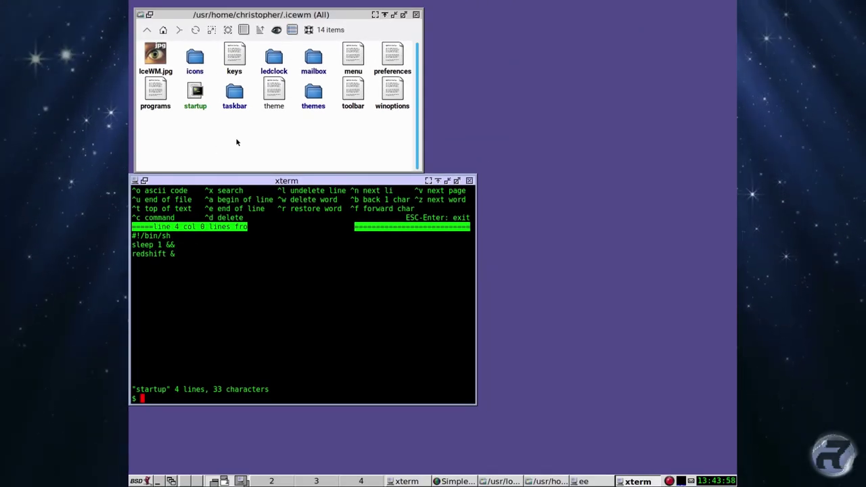
- Close the xterm, browse the themes folder and metro-xp's 71 files, then open the desktop menu
left_click(470, 181)
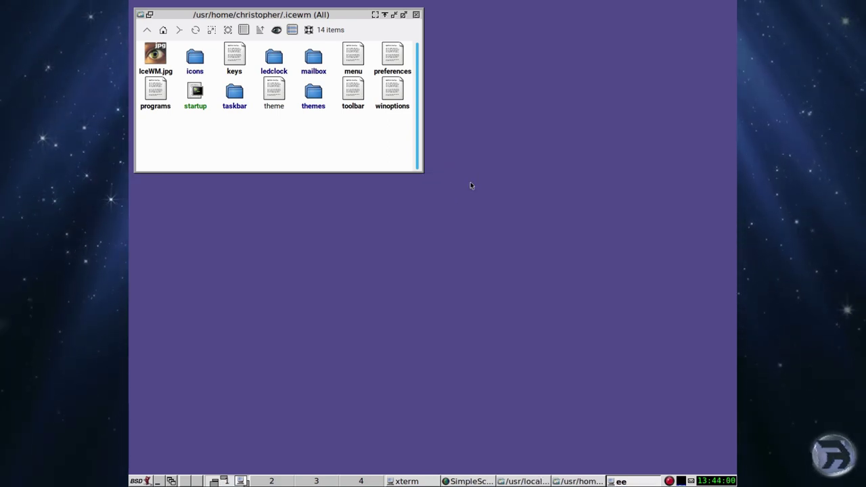
double_click(313, 96)
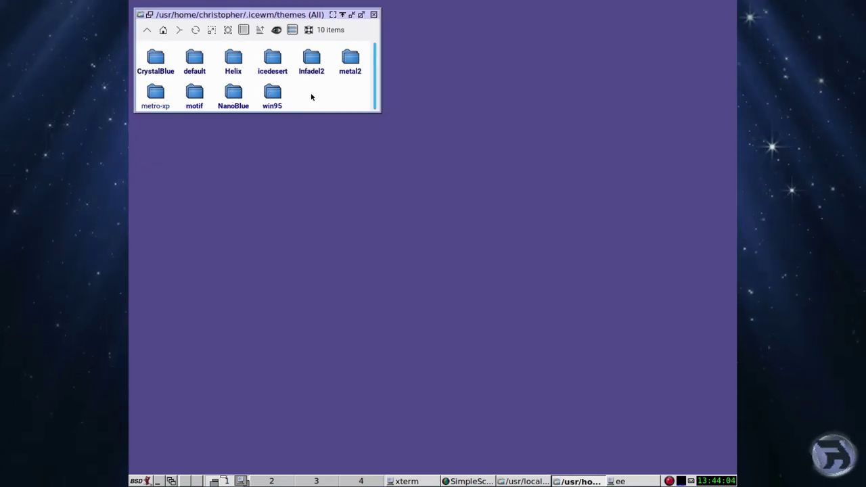
double_click(151, 96)
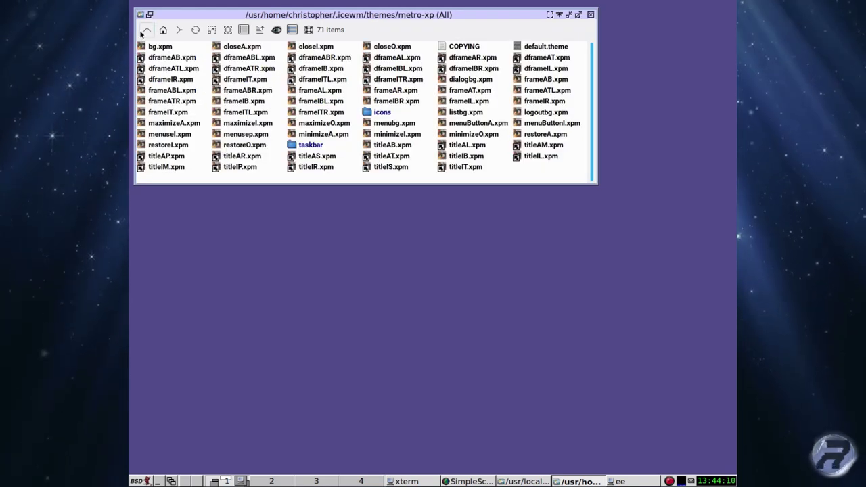
key("BackSpace")
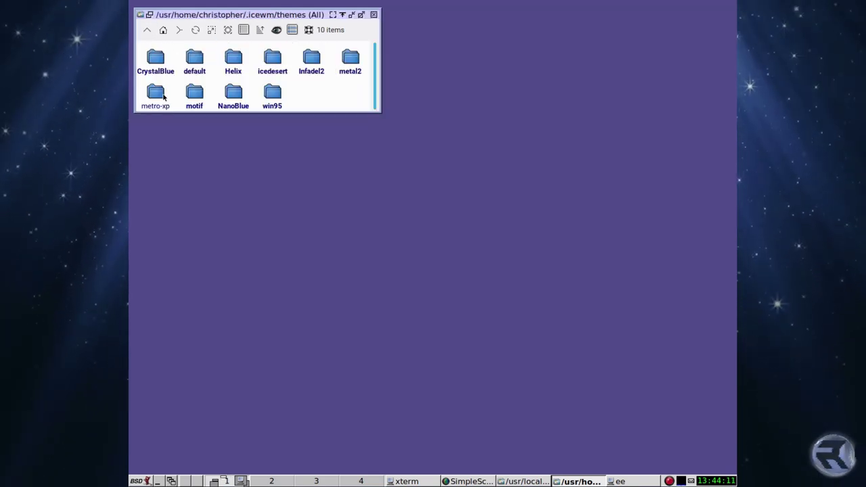
right_click(197, 130)
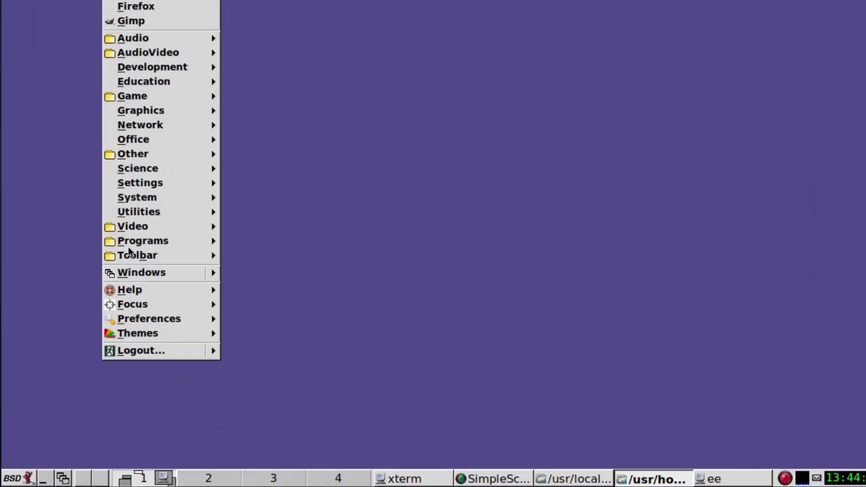
- Apply the metro-xp theme from the root menu's Themes > M... group
mouse_move(203, 375)
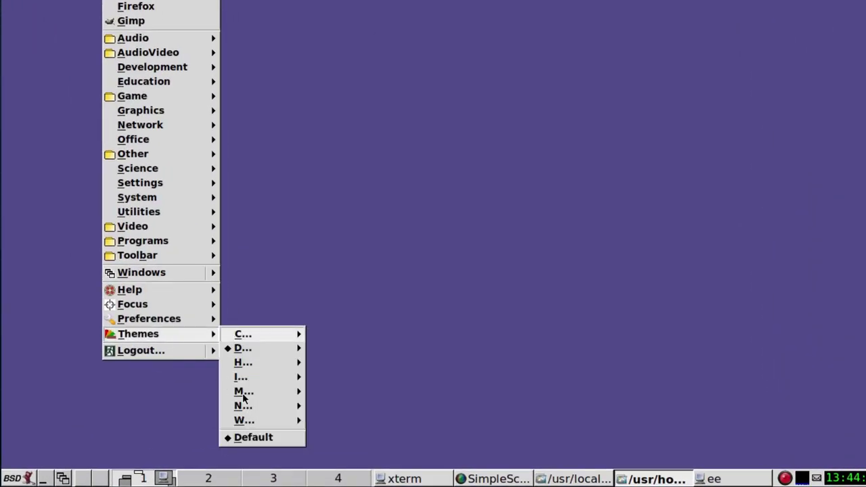
mouse_move(301, 393)
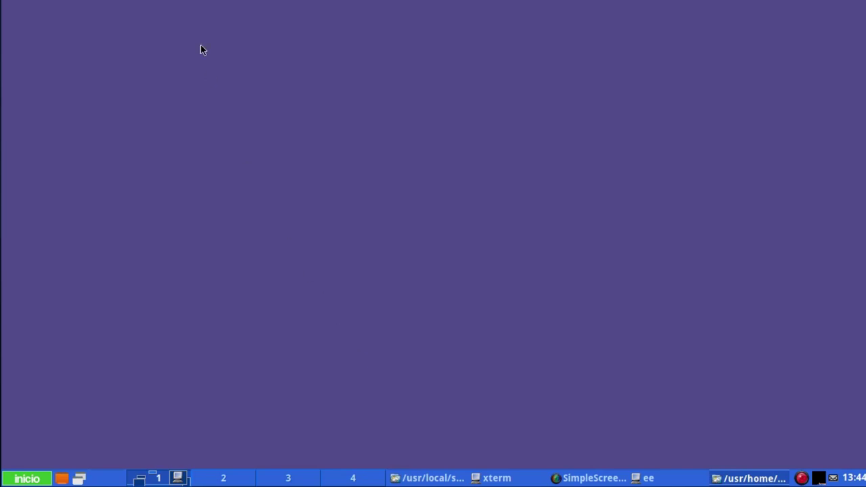
- Switch the desktop theme to Helix from the root menu's Themes list
right_click(138, 28)
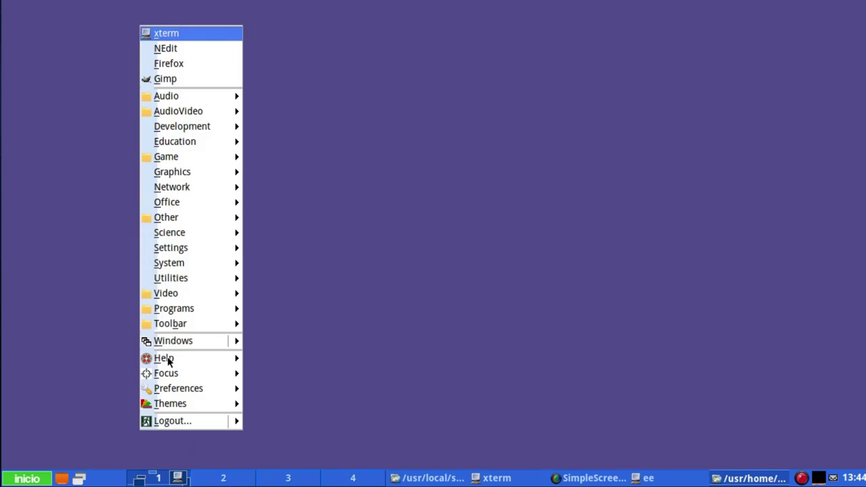
mouse_move(181, 404)
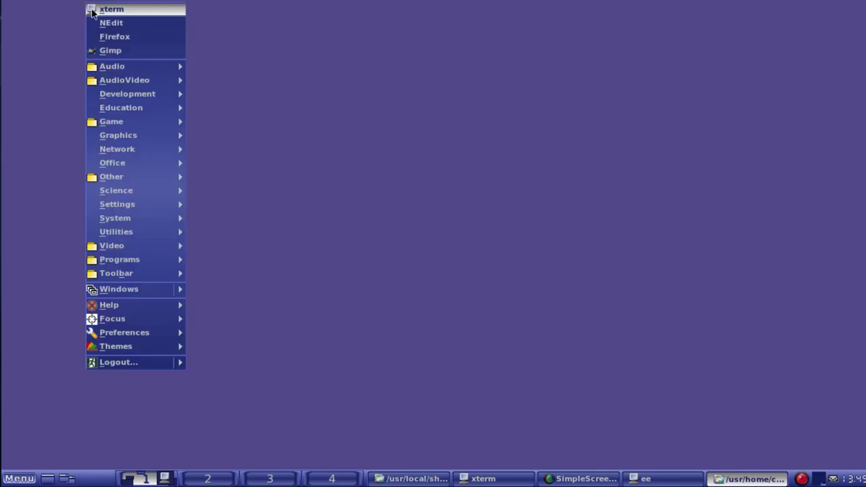
mouse_move(117, 346)
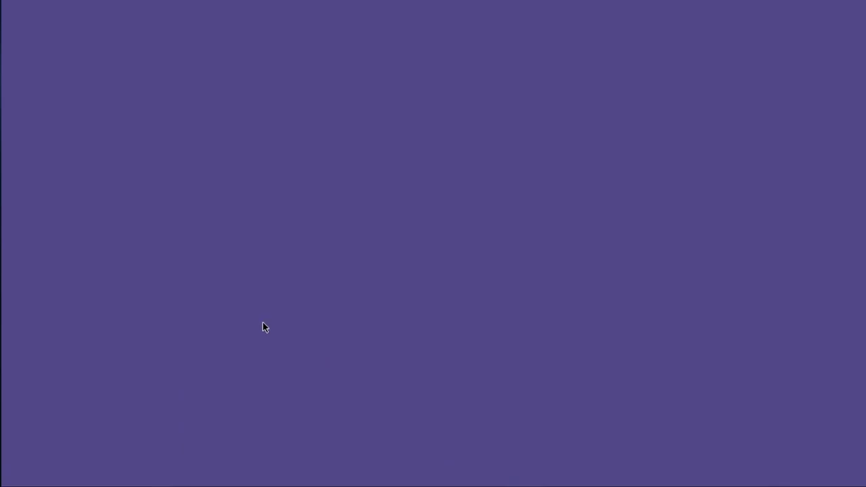
right_click(68, 81)
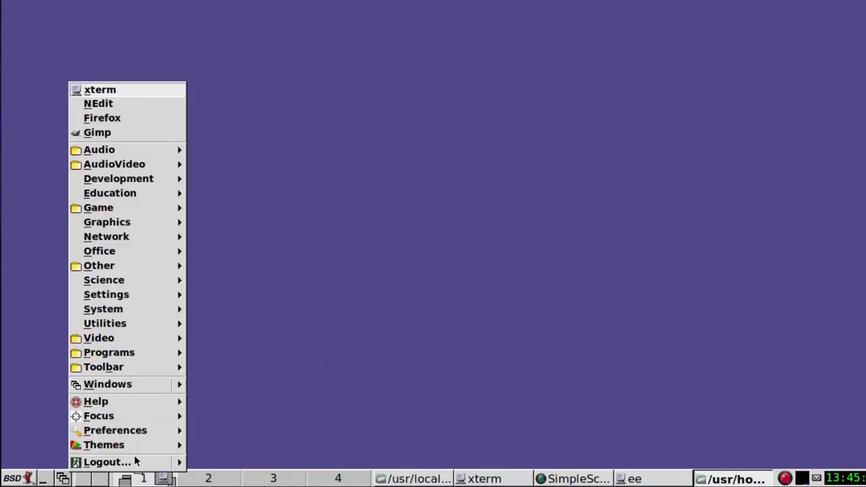
mouse_move(134, 446)
mouse_move(213, 401)
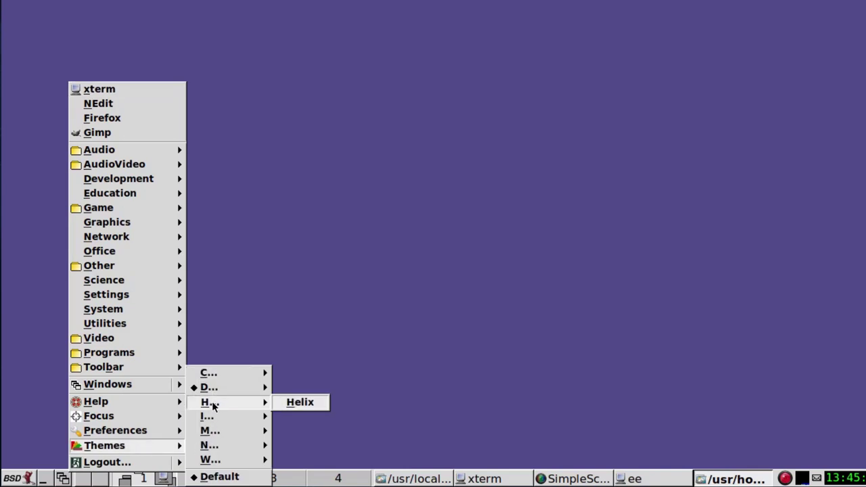
left_click(288, 403)
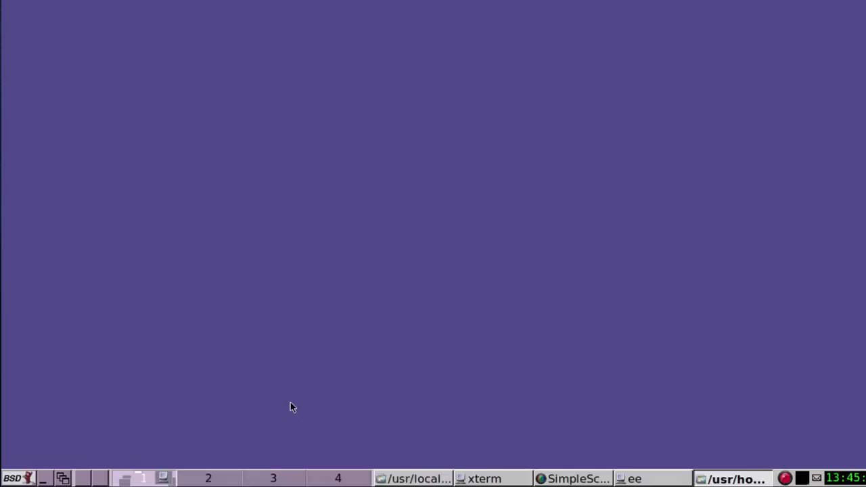
- Switch the theme to icedesert
right_click(86, 10)
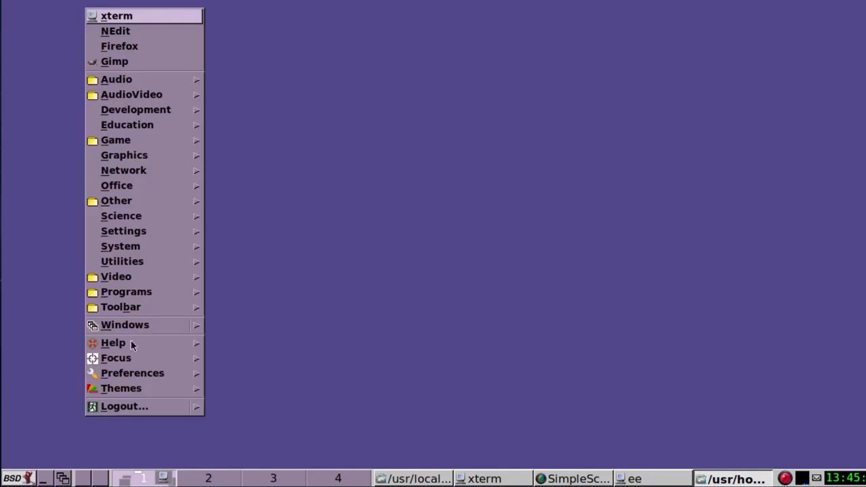
mouse_move(130, 394)
mouse_move(225, 414)
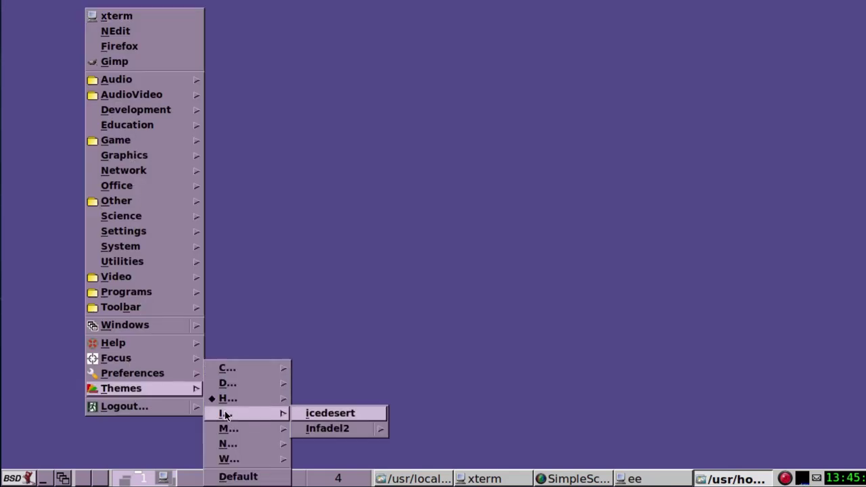
left_click(328, 414)
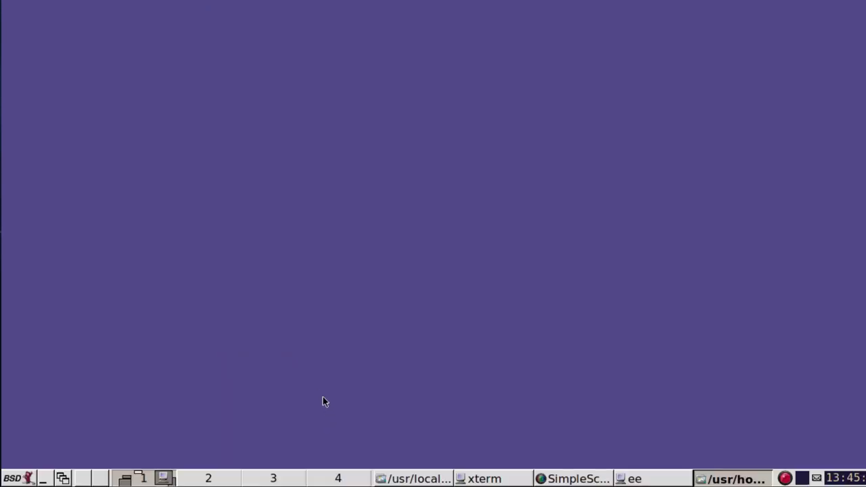
- Switch the theme to metal2
right_click(58, 4)
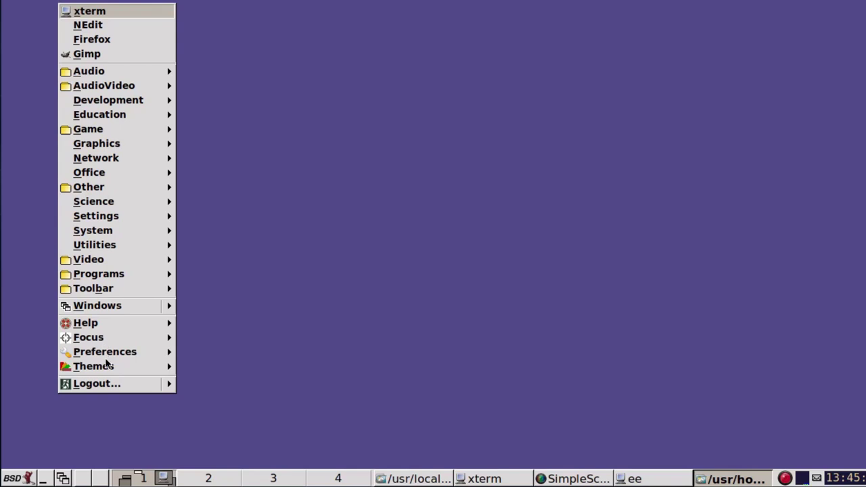
mouse_move(107, 367)
mouse_move(219, 408)
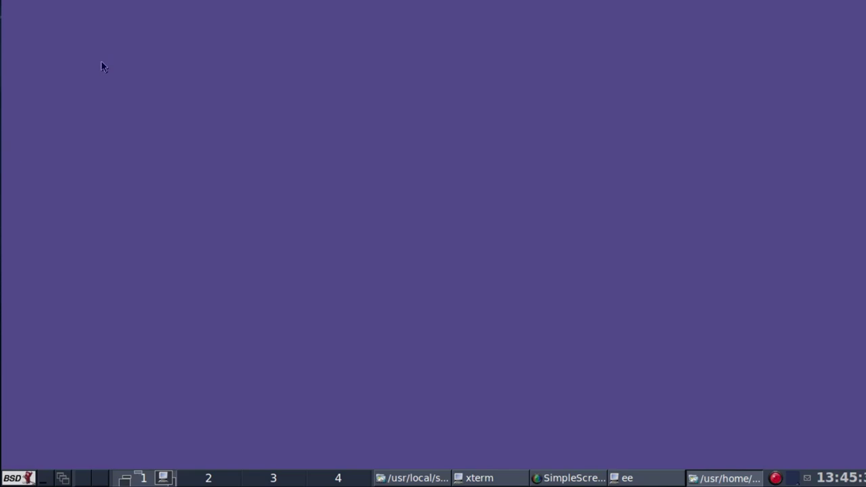
right_click(101, 66)
mouse_move(150, 432)
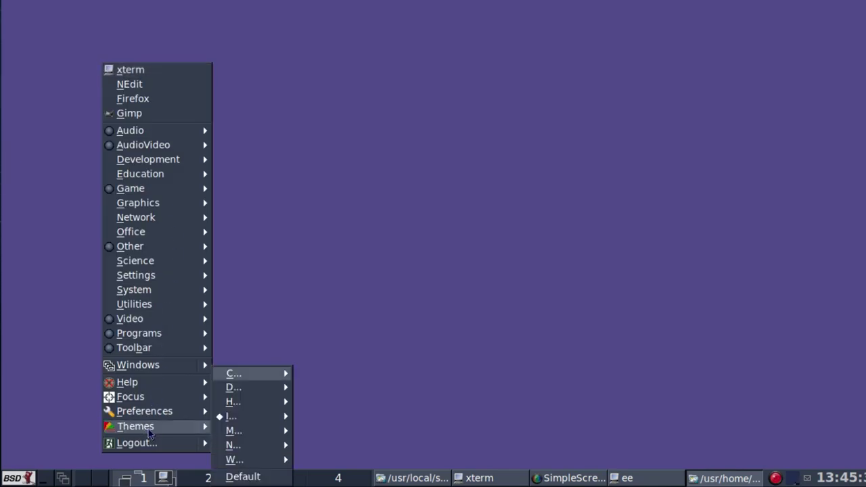
mouse_move(243, 434)
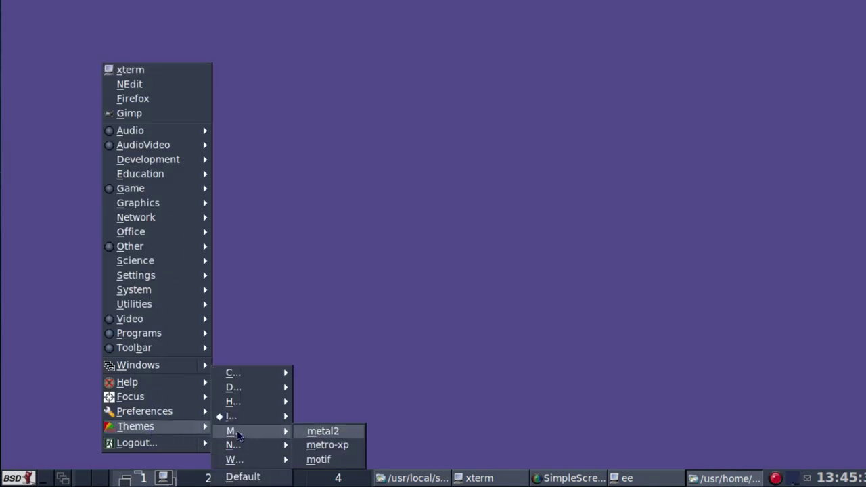
left_click(331, 434)
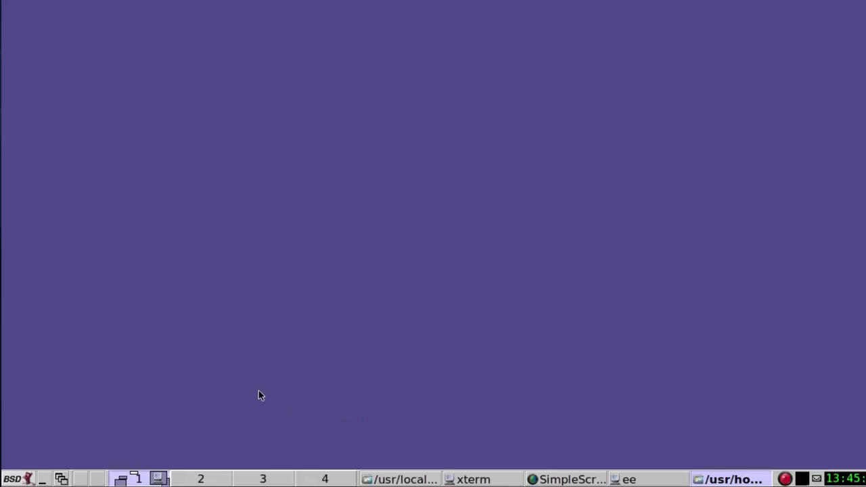
- Switch the theme to motif
right_click(121, 40)
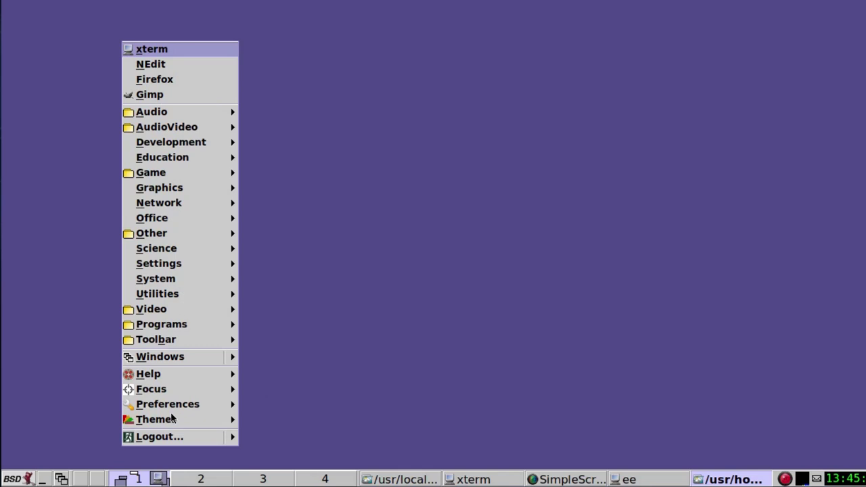
mouse_move(174, 421)
mouse_move(272, 433)
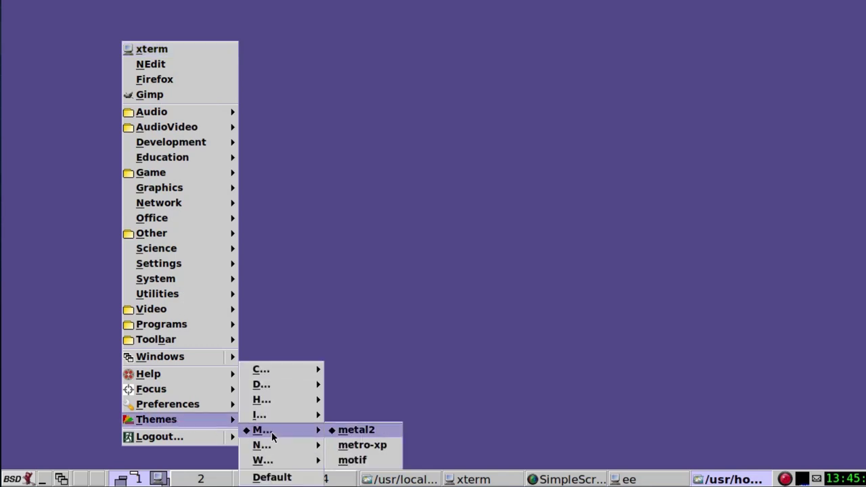
left_click(358, 463)
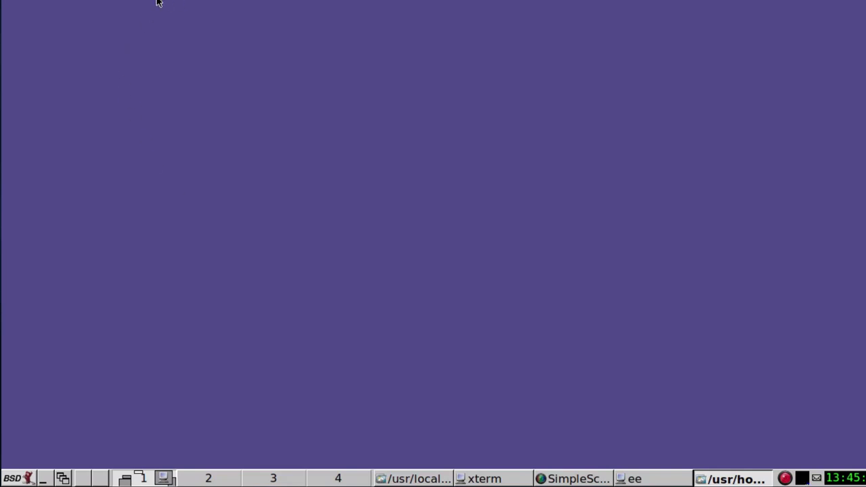
- Switch from motif to another theme in the Themes M... group
right_click(124, 49)
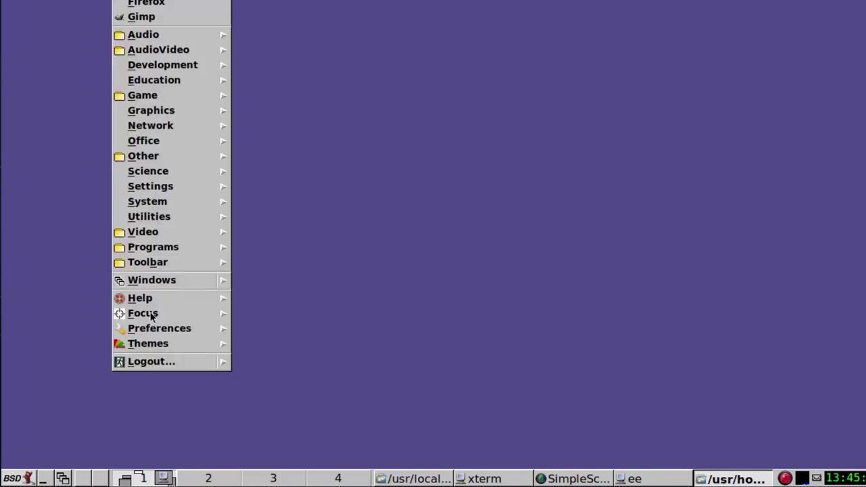
mouse_move(163, 344)
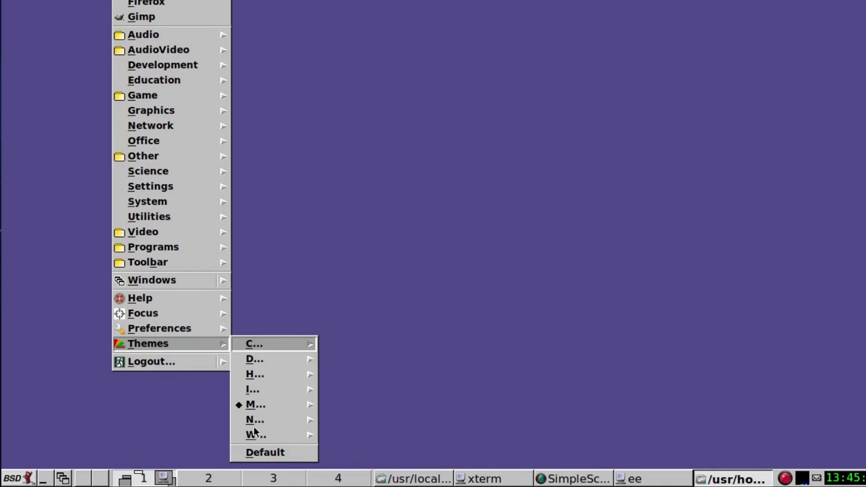
mouse_move(257, 410)
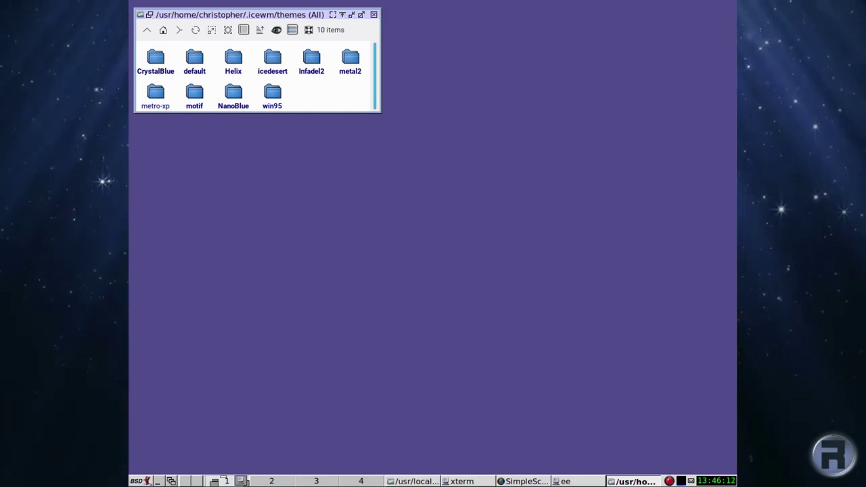
- Bring ee forward, move it up, and highlight the #nitrogen and xv purple.gif wallpaper lines
left_click(462, 481)
left_click_drag(212, 250, 221, 138)
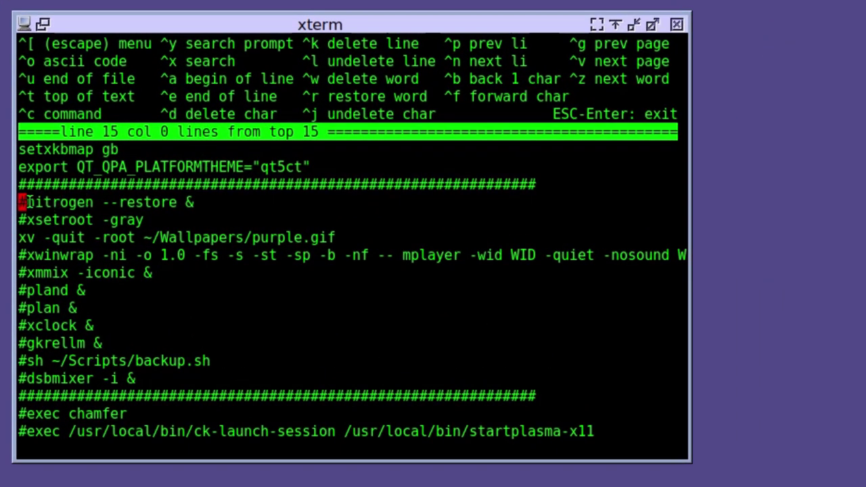
left_click_drag(27, 202, 161, 206)
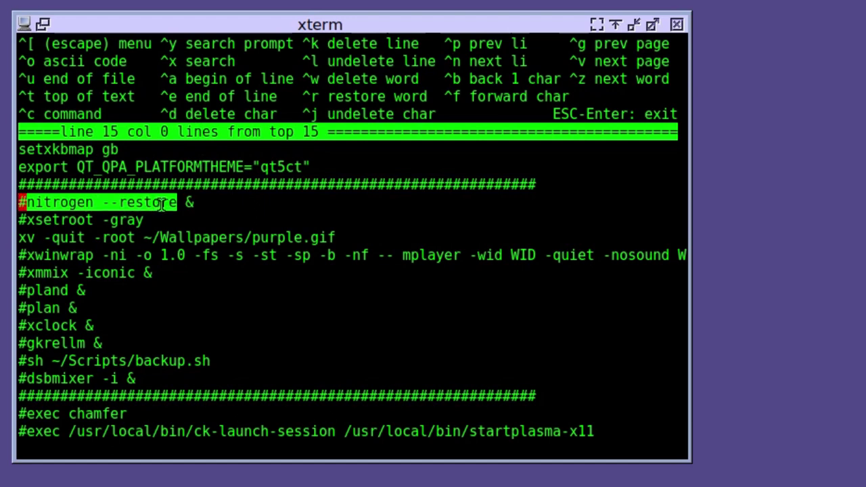
left_click(161, 205)
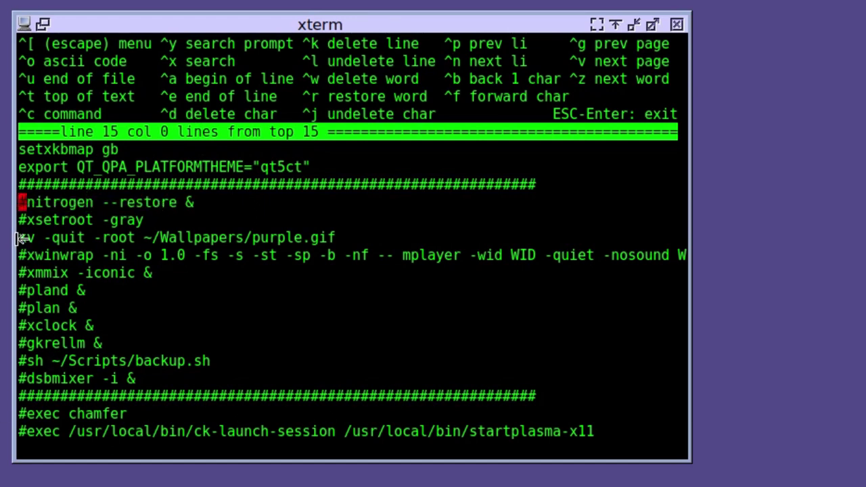
left_click_drag(16, 238, 332, 237)
left_click(331, 236)
- Launch a new xterm from the main menu and run top in it
left_click(677, 3)
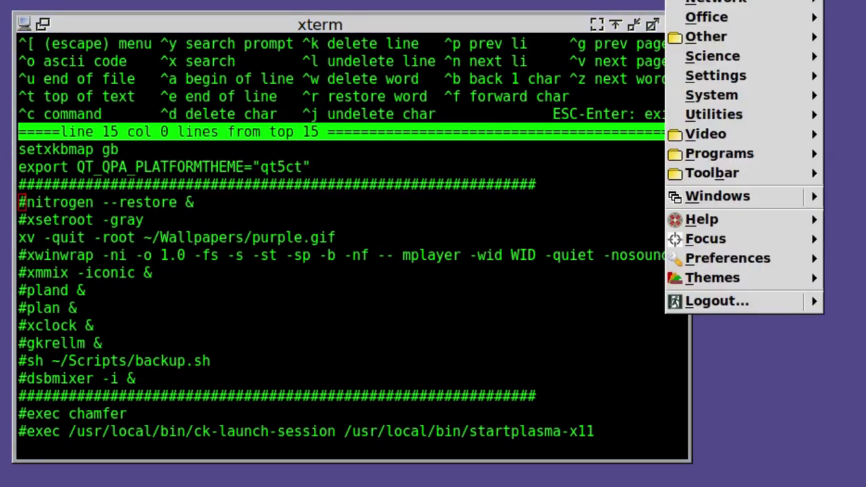
left_click(691, 3)
left_click(454, 87)
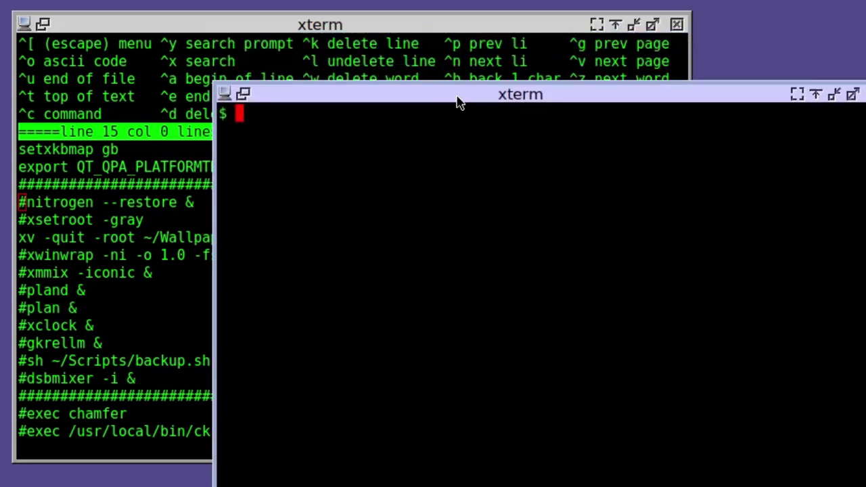
type("top")
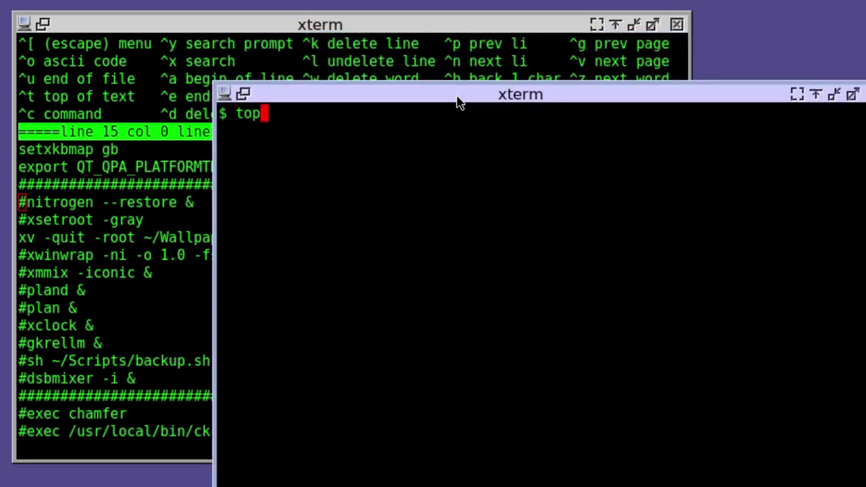
key("Return")
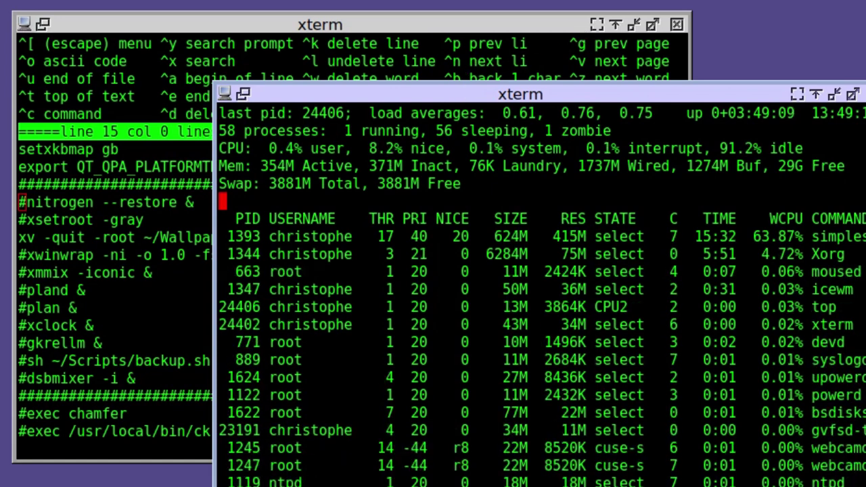
- Browse the Preferences submenus, then nudge the top terminal window slightly right and down
right_click(600, 6)
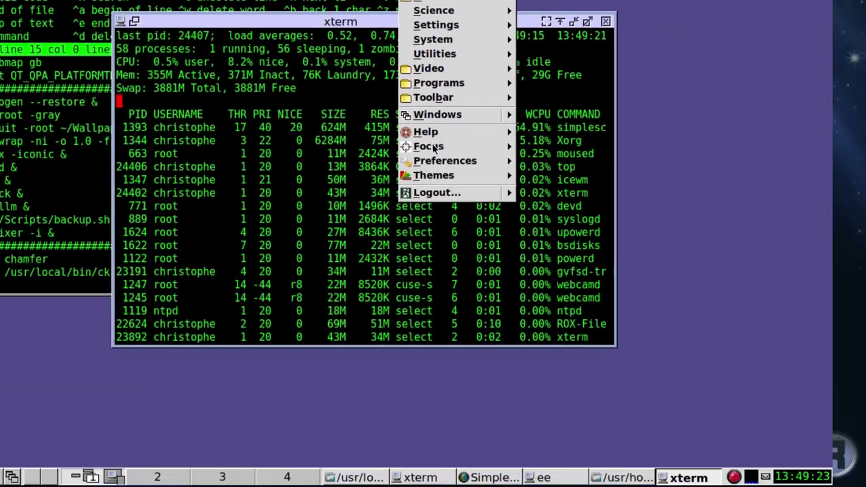
mouse_move(447, 162)
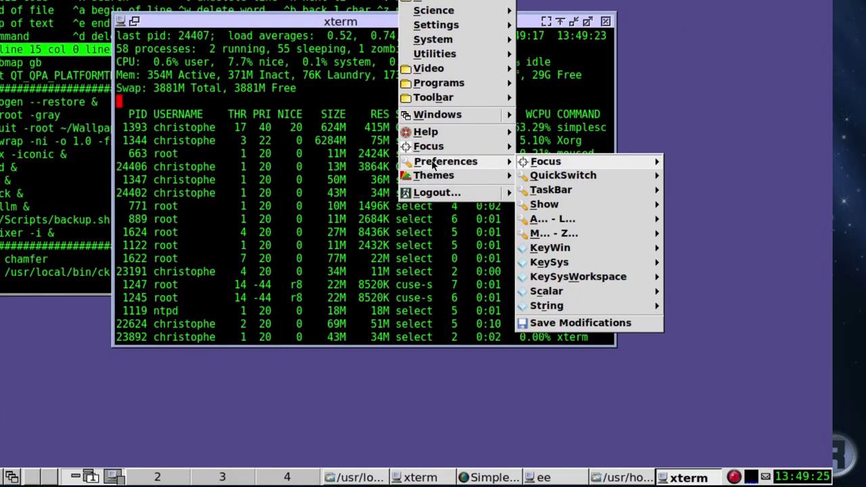
mouse_move(572, 165)
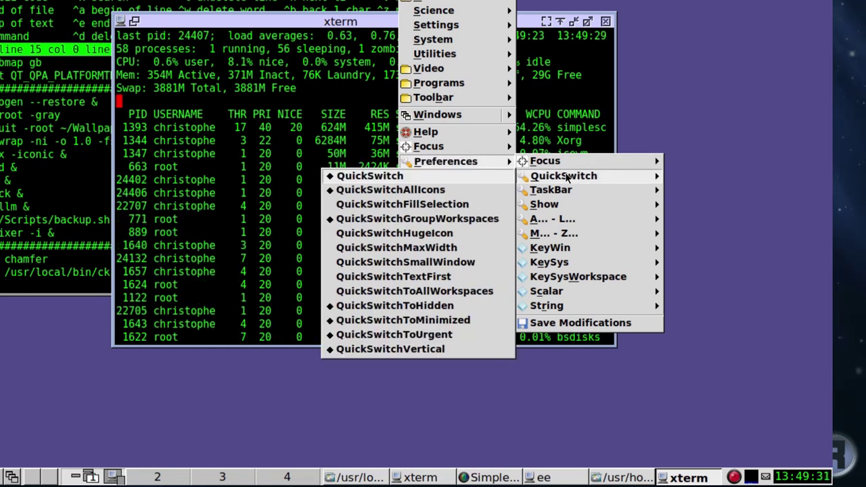
mouse_move(557, 196)
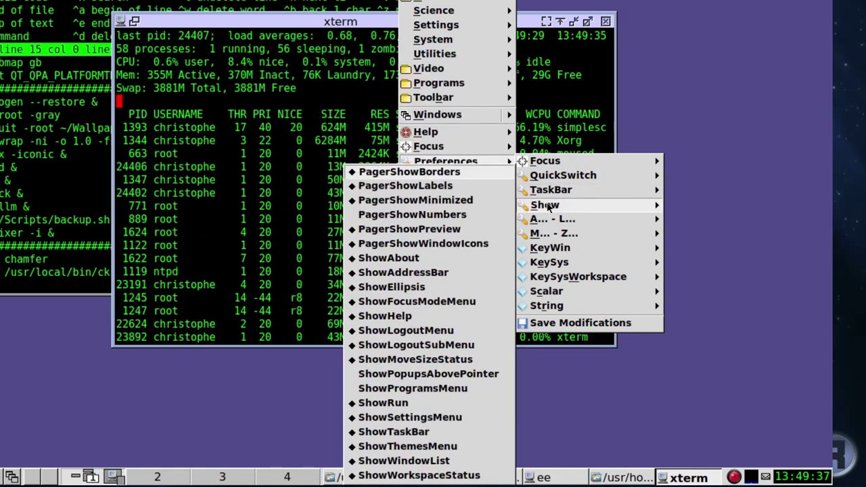
mouse_move(545, 223)
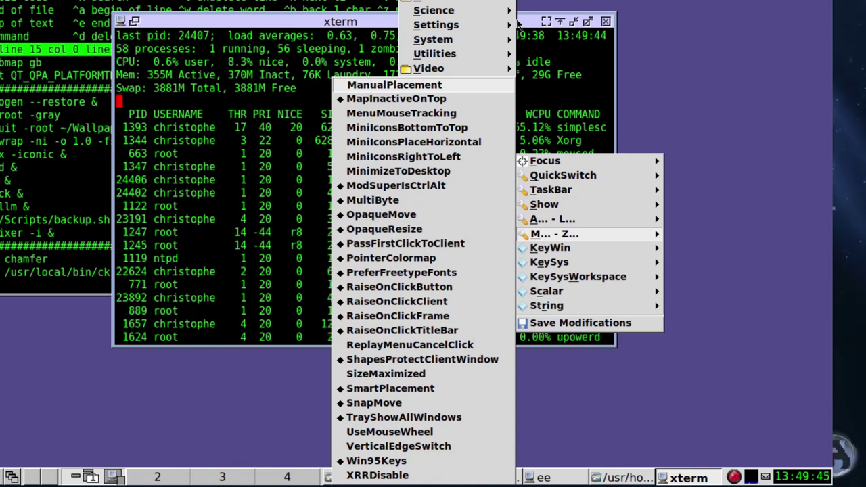
key("Escape")
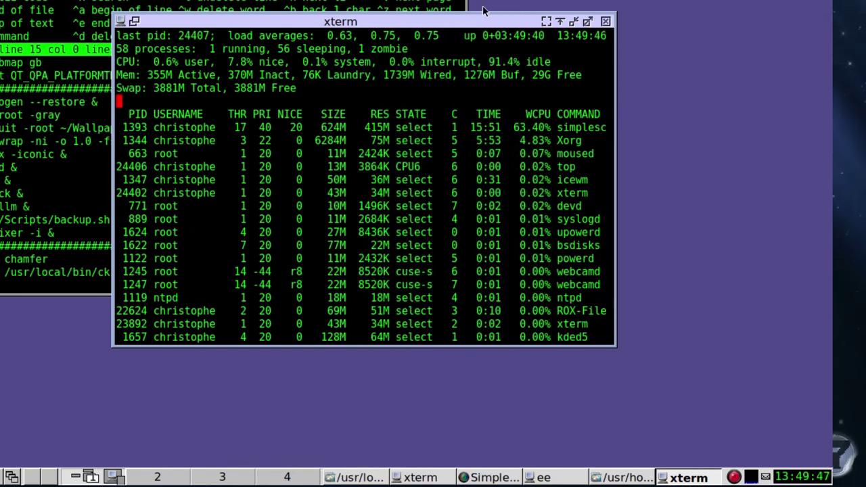
left_click_drag(467, 20, 478, 48)
- Turn OpaqueMove off under Preferences M... - Z..., then drag the top window lower
right_click(513, 1)
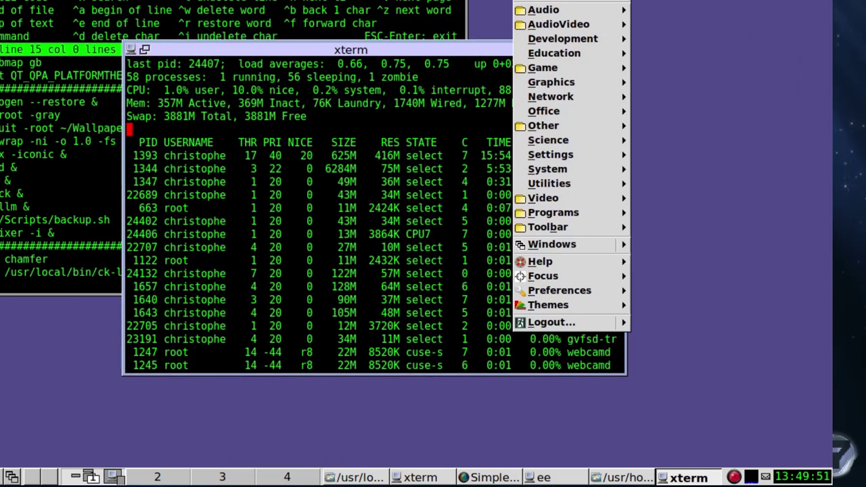
mouse_move(555, 290)
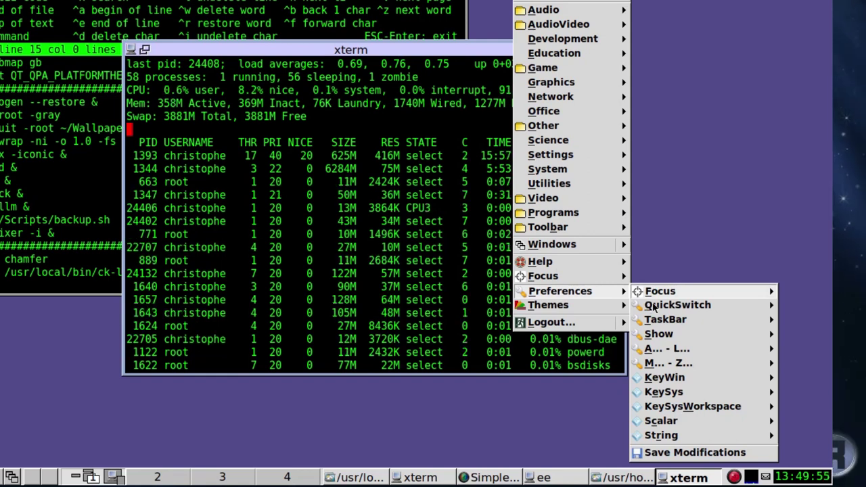
mouse_move(666, 366)
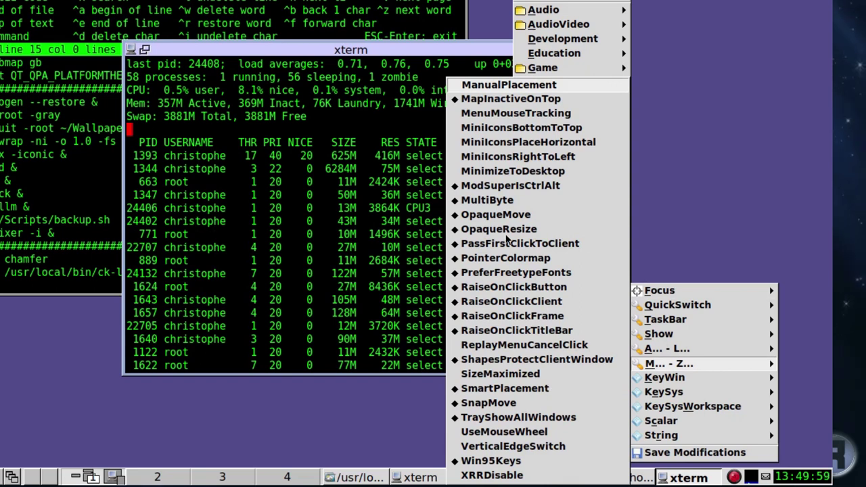
left_click(488, 215)
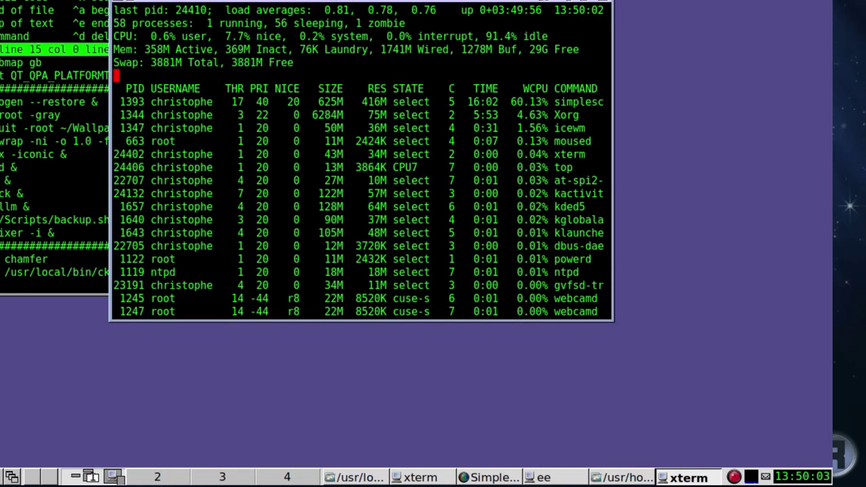
left_click_drag(485, 3, 474, 55)
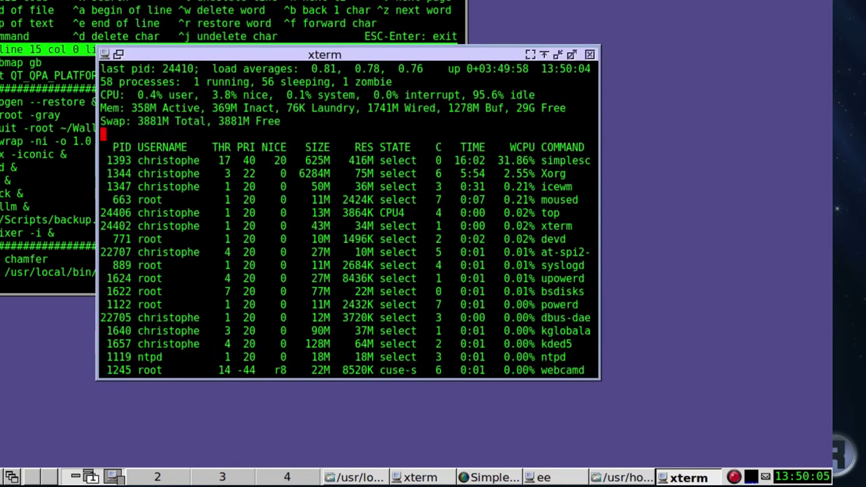
- Turn OpaqueMove back on, then dismiss the root menu without changing anything else
right_click(529, 2)
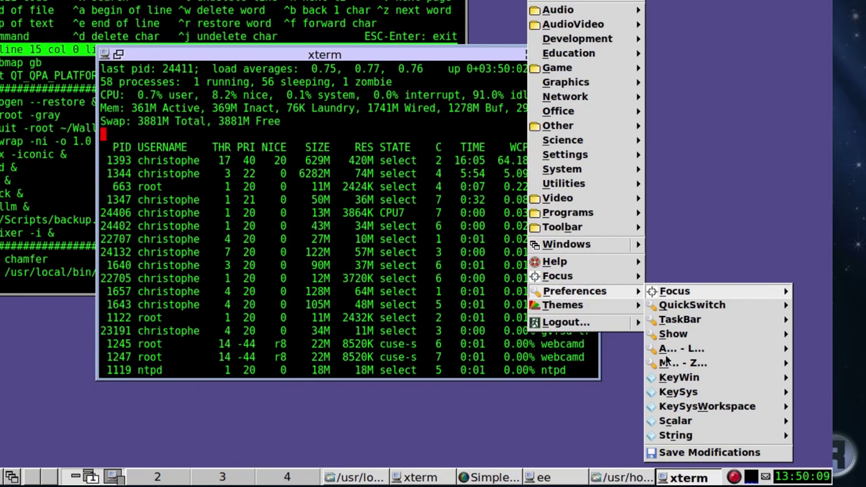
mouse_move(669, 364)
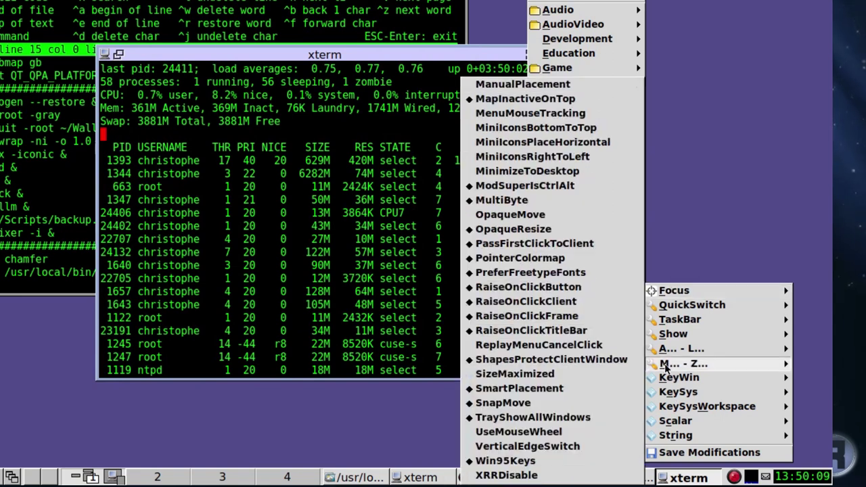
left_click(477, 215)
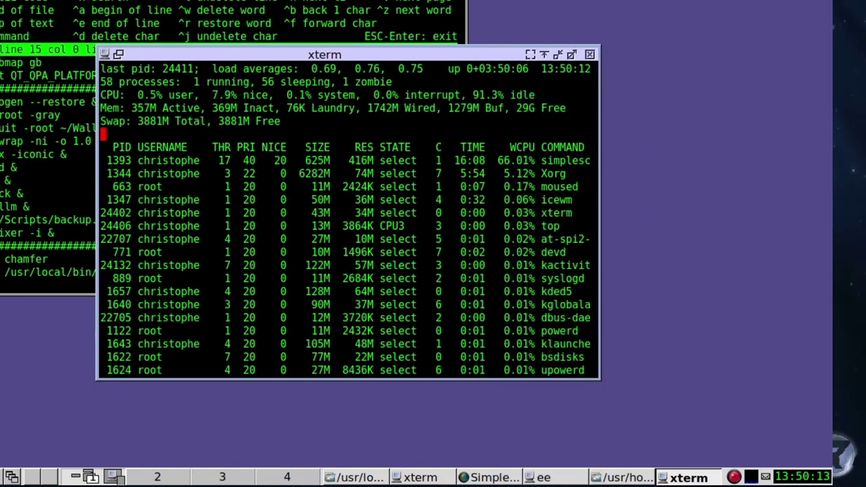
right_click(613, 68)
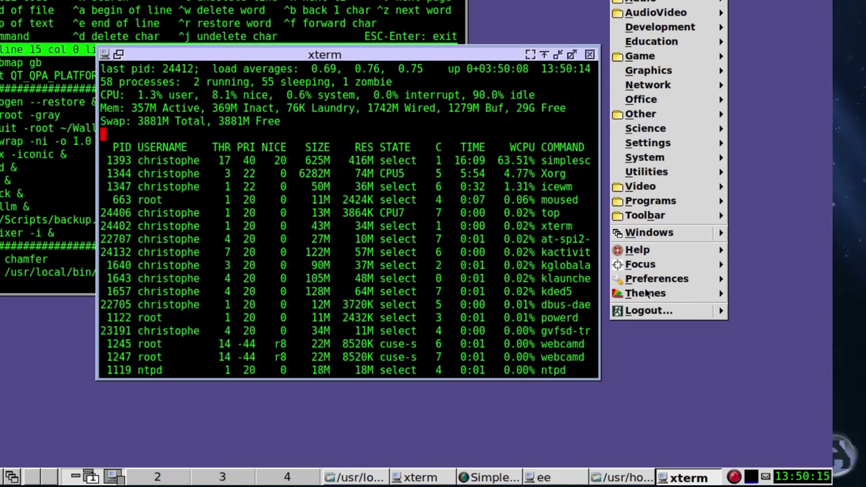
mouse_move(647, 281)
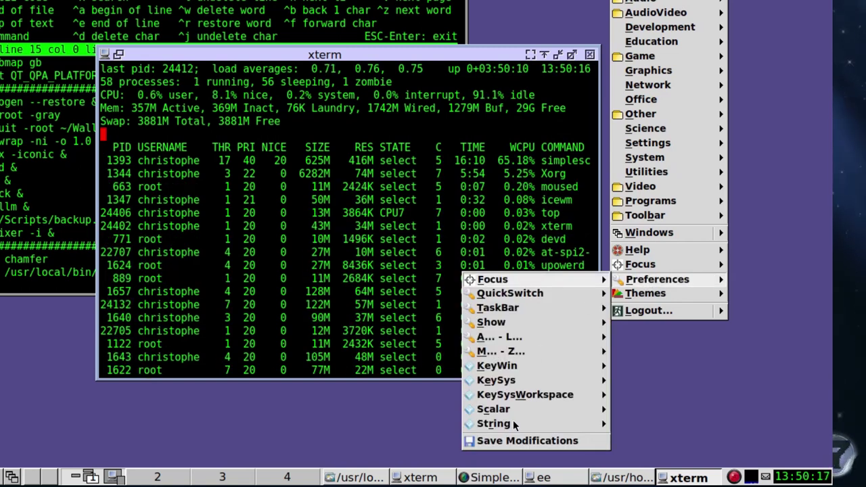
mouse_move(496, 414)
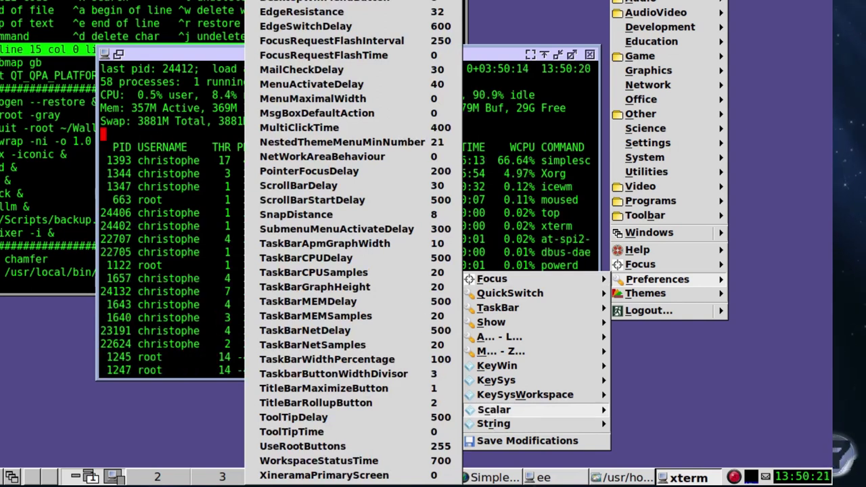
left_click(522, 82)
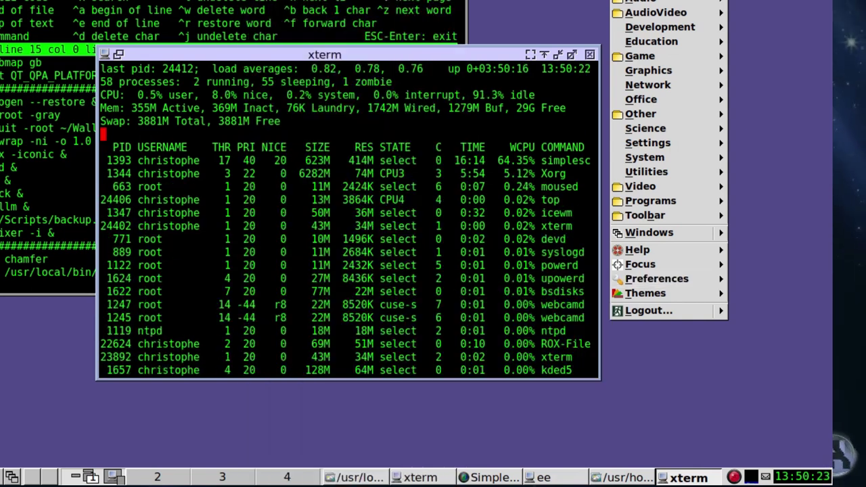
- Close the top terminal, exit ee, close its xterm and the .icewm folder, then launch Firefox
left_click(590, 55)
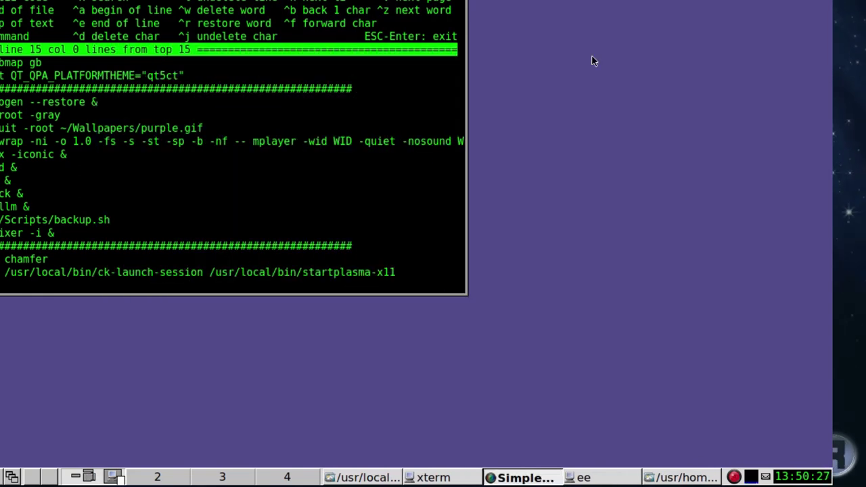
left_click(399, 66)
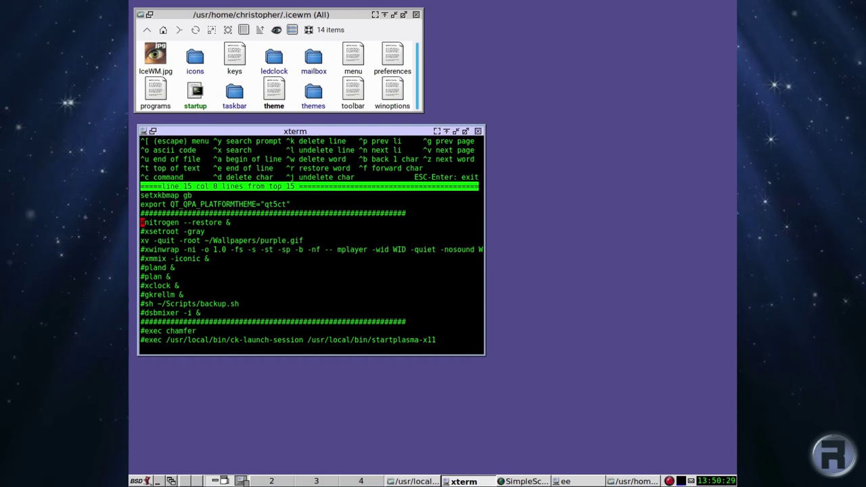
key("Escape")
key("Return")
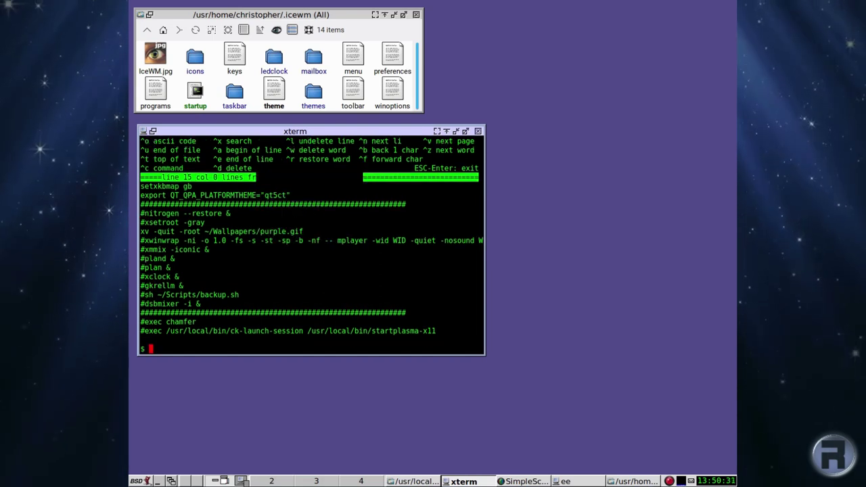
left_click(478, 132)
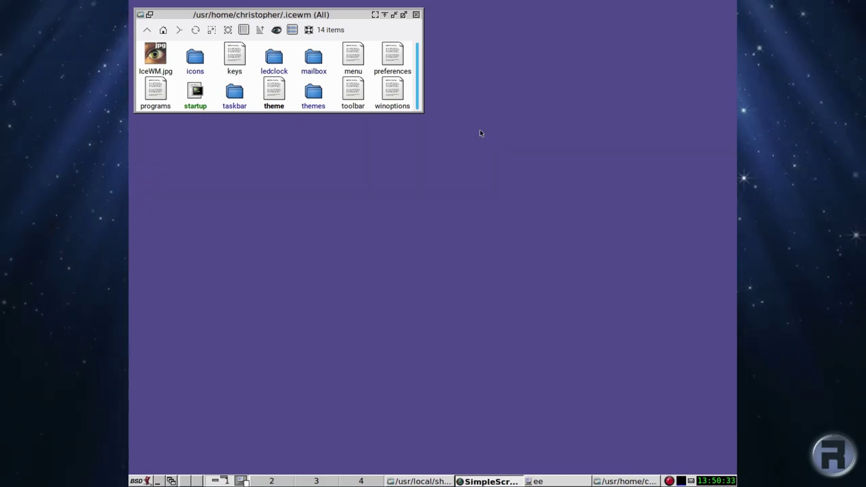
left_click(416, 15)
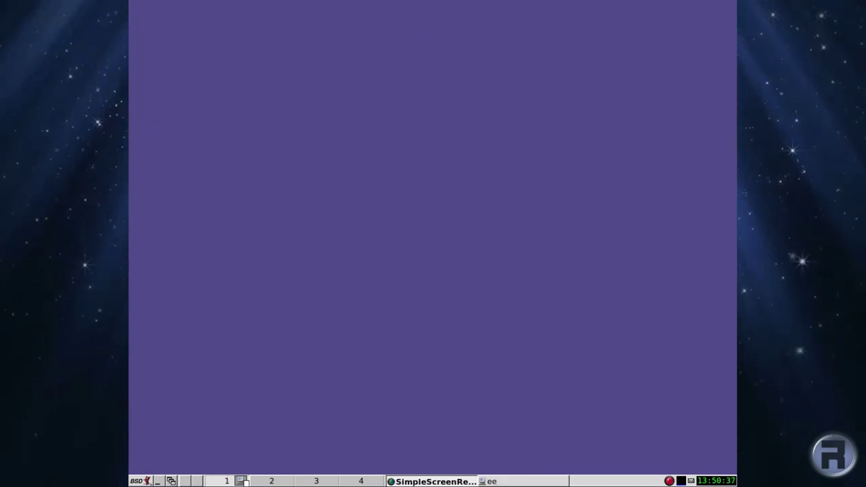
right_click(229, 49)
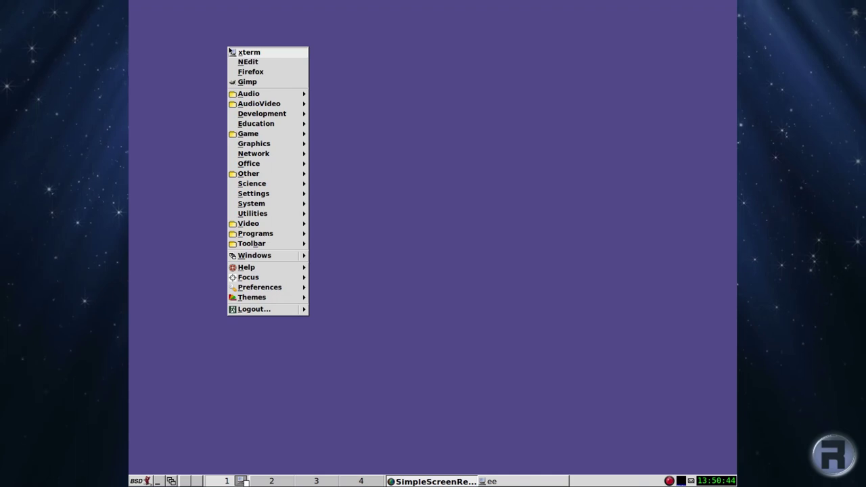
left_click(248, 72)
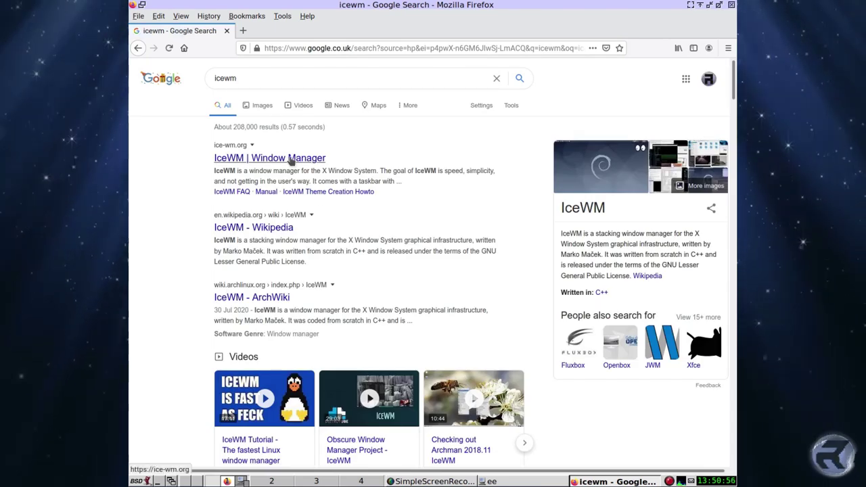
- Open the 'IceWM | Window Manager' result and scroll down the ice-wm.org homepage
left_click(291, 160)
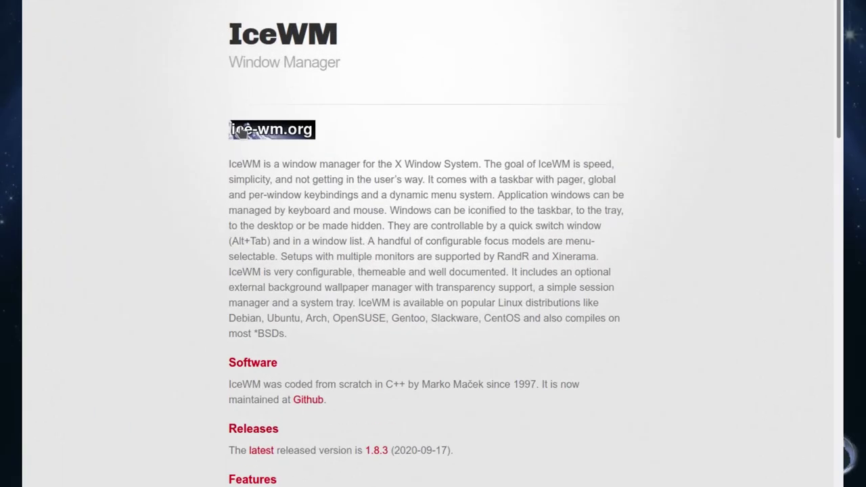
scroll(223, 261, "down", 4)
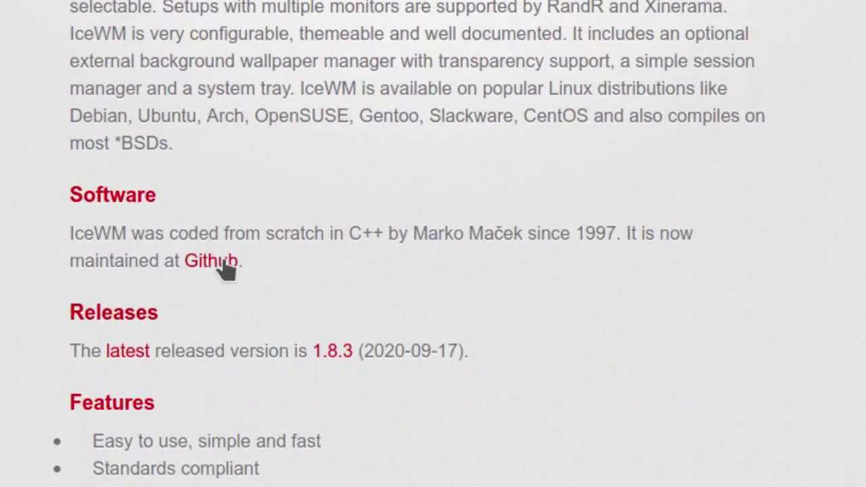